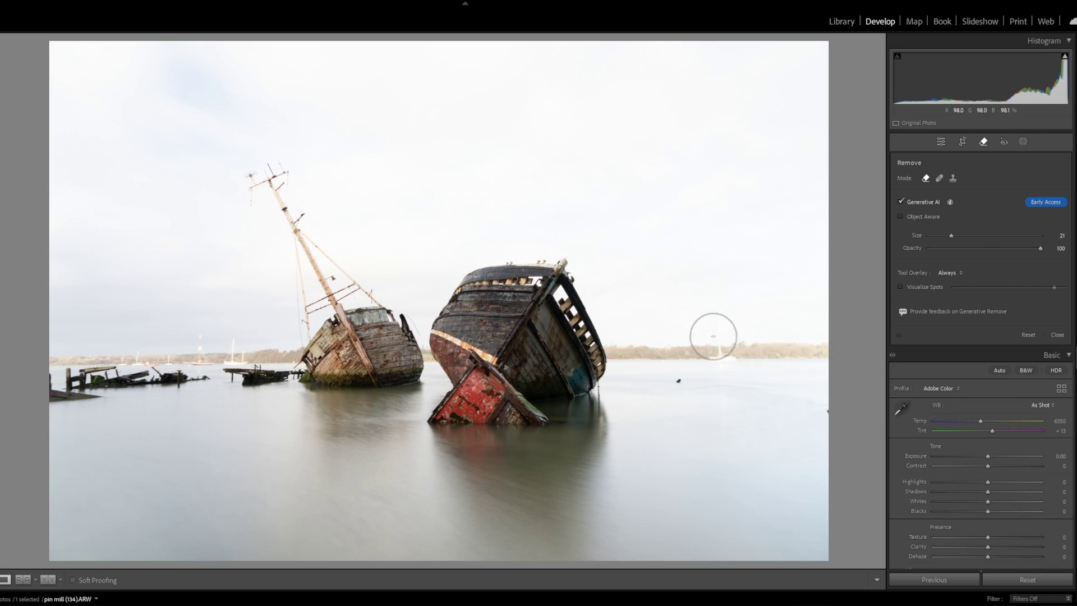
Use Generative Remove on the shoreline, boat and buoy right of the wrecks, plus the dark spot at the photo's edge, using brush size 9 there.
{"action": "mouse_move", "coordinate": [624, 343]}
{"action": "left_mouse_down"}
{"action": "mouse_move", "coordinate": [639, 360]}
{"action": "mouse_move", "coordinate": [694, 323]}
{"action": "mouse_move", "coordinate": [711, 356]}
{"action": "mouse_move", "coordinate": [668, 372]}
{"action": "mouse_move", "coordinate": [745, 343]}
{"action": "mouse_move", "coordinate": [825, 336]}
{"action": "mouse_move", "coordinate": [822, 359]}
{"action": "mouse_move", "coordinate": [682, 371]}
{"action": "left_mouse_up"}
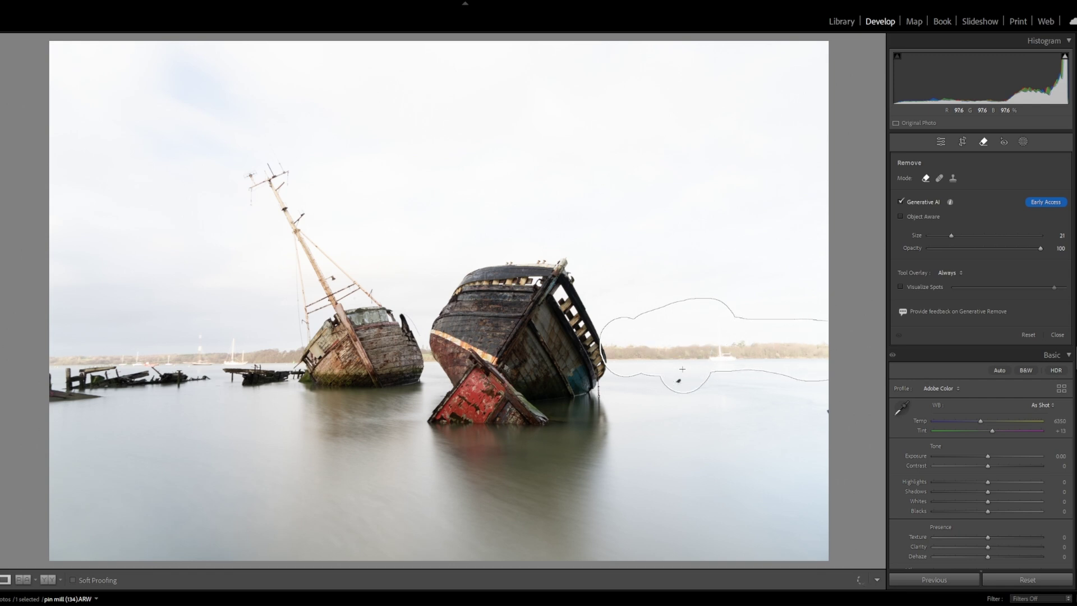
{"action": "scroll", "coordinate": [828, 409], "scroll_direction": "down", "scroll_amount": 6}
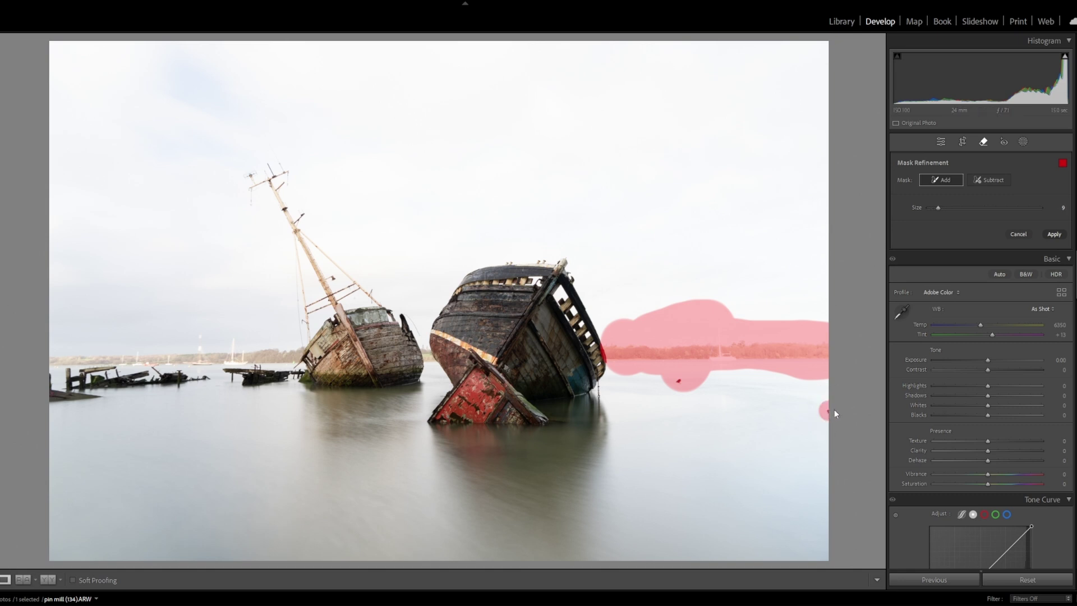
{"action": "left_click", "coordinate": [1055, 234]}
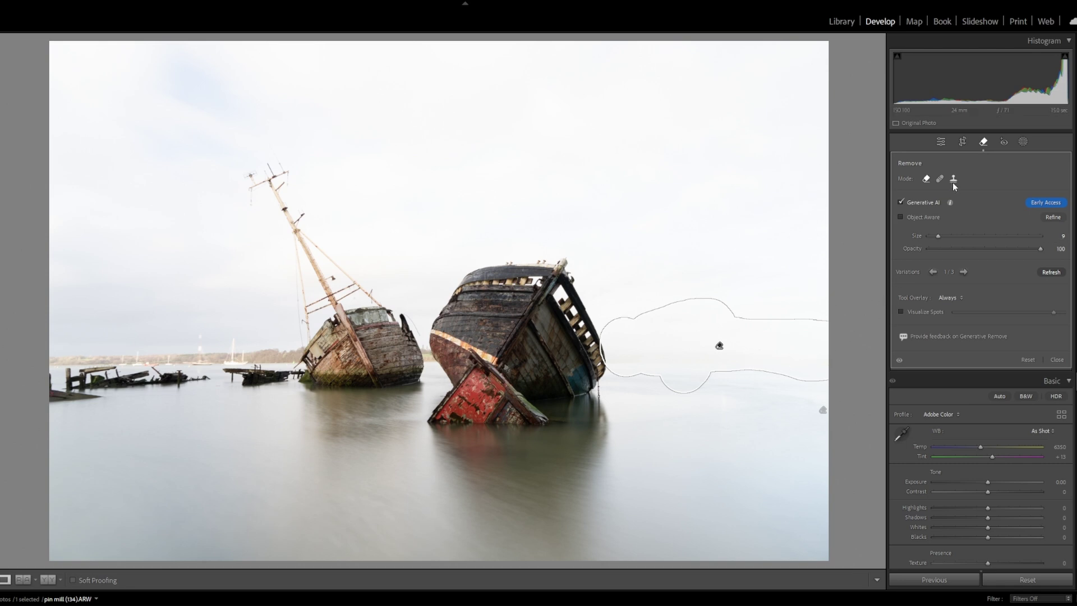
{"action": "left_click", "coordinate": [979, 147]}
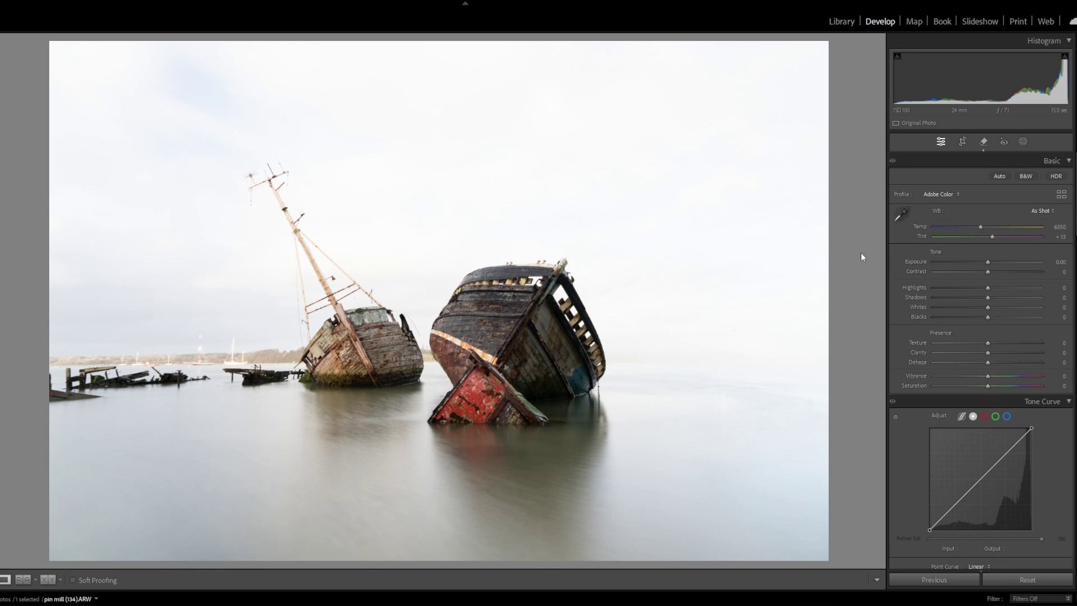
Remove the strip of shoreline visible between the two wrecks with Generative Remove at brush size 8.
{"action": "left_click", "coordinate": [984, 145]}
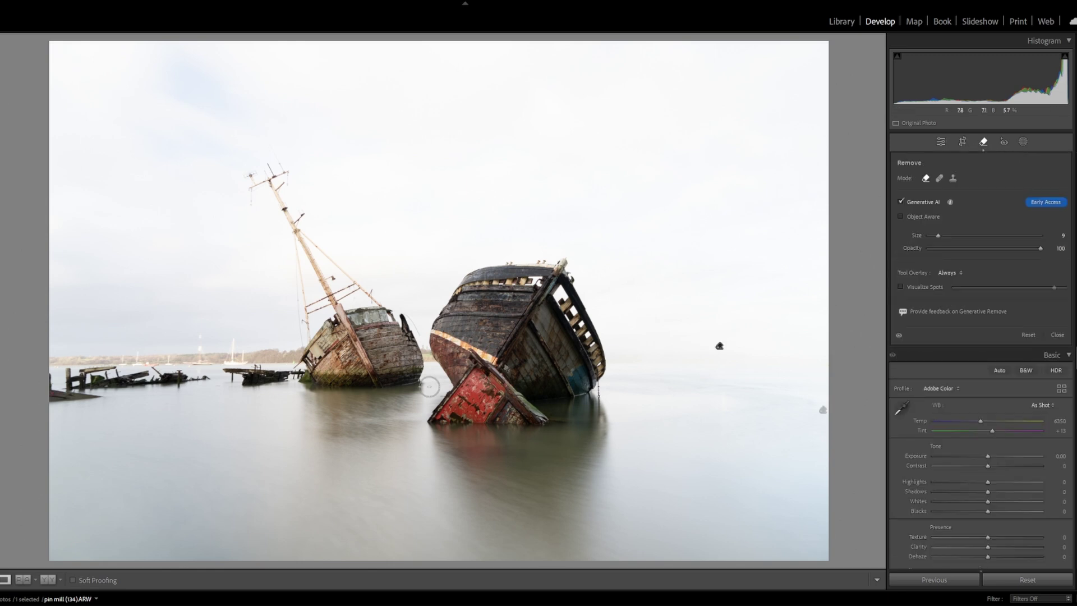
{"action": "key", "text": "bracketleft"}
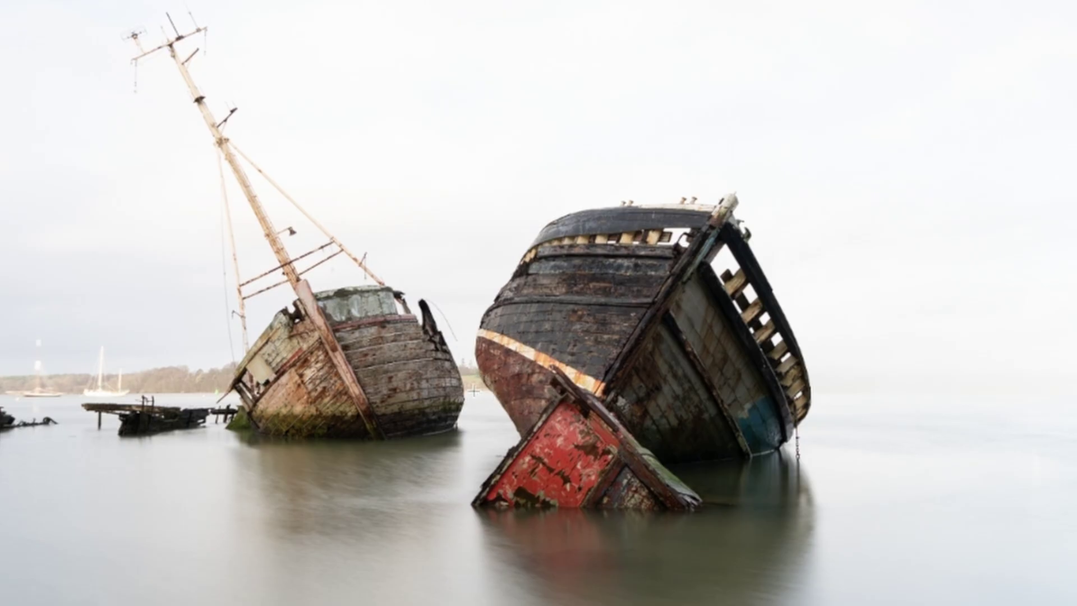
{"action": "left_click_drag", "start_coordinate": [430, 366], "coordinate": [422, 346]}
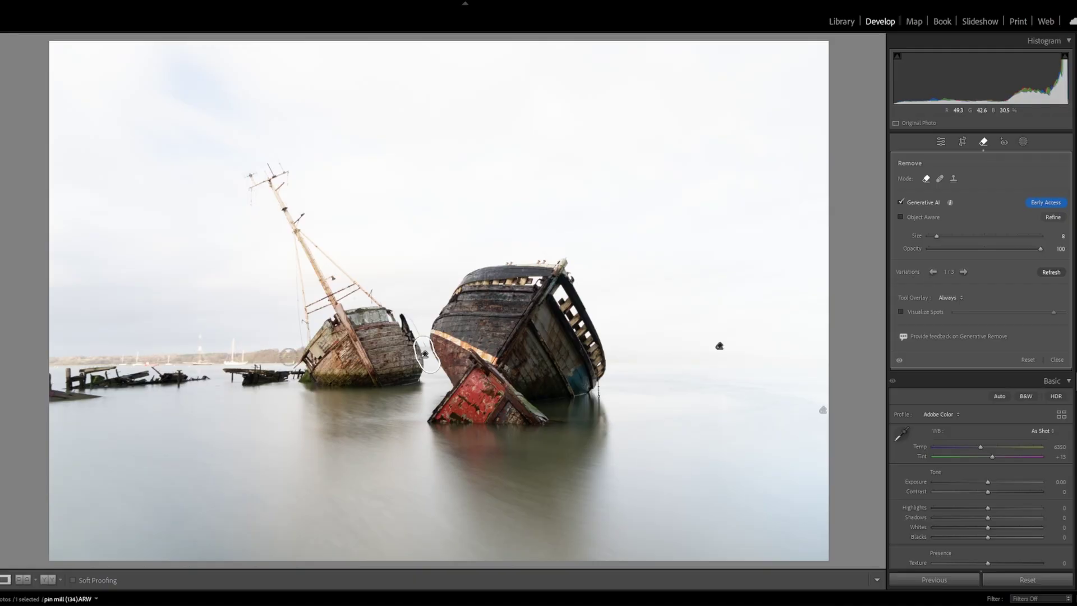
Remove the shoreline, sailboats and broken jetty left of the wrecks with Generative Remove at brush size 13.
{"action": "scroll", "coordinate": [73, 346], "scroll_direction": "up", "scroll_amount": 5}
{"action": "mouse_move", "coordinate": [56, 346]}
{"action": "left_mouse_down"}
{"action": "mouse_move", "coordinate": [53, 407]}
{"action": "mouse_move", "coordinate": [65, 353]}
{"action": "mouse_move", "coordinate": [69, 376]}
{"action": "mouse_move", "coordinate": [71, 353]}
{"action": "mouse_move", "coordinate": [156, 351]}
{"action": "mouse_move", "coordinate": [193, 332]}
{"action": "mouse_move", "coordinate": [293, 348]}
{"action": "mouse_move", "coordinate": [290, 371]}
{"action": "mouse_move", "coordinate": [255, 385]}
{"action": "mouse_move", "coordinate": [256, 368]}
{"action": "mouse_move", "coordinate": [218, 378]}
{"action": "mouse_move", "coordinate": [210, 355]}
{"action": "mouse_move", "coordinate": [69, 378]}
{"action": "mouse_move", "coordinate": [109, 376]}
{"action": "mouse_move", "coordinate": [52, 411]}
{"action": "mouse_move", "coordinate": [221, 381]}
{"action": "mouse_move", "coordinate": [219, 391]}
{"action": "mouse_move", "coordinate": [243, 399]}
{"action": "mouse_move", "coordinate": [15, 400]}
{"action": "left_mouse_up"}
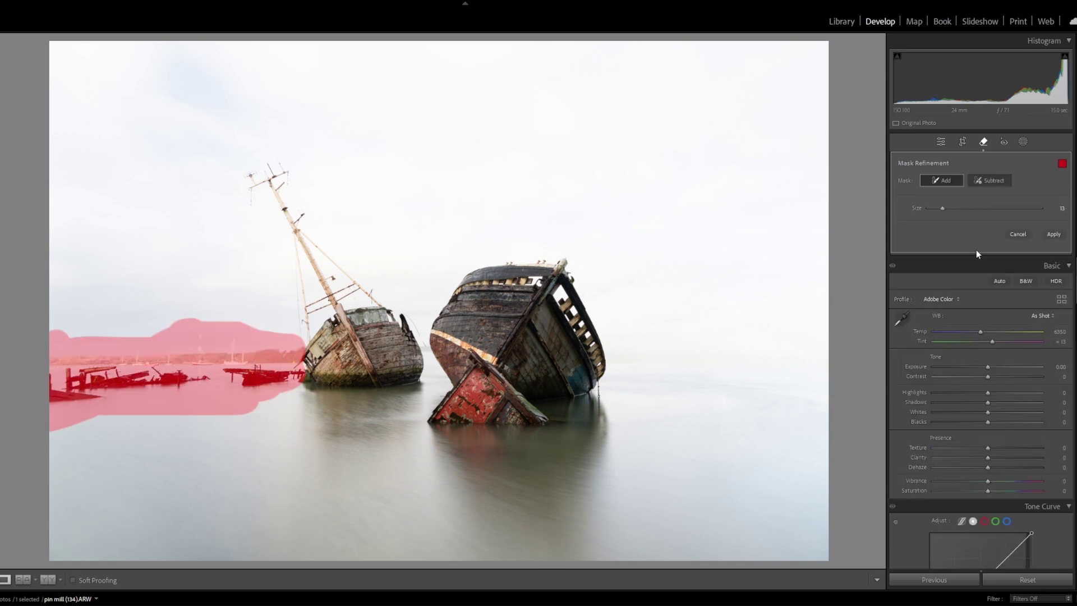
{"action": "left_click", "coordinate": [1053, 235]}
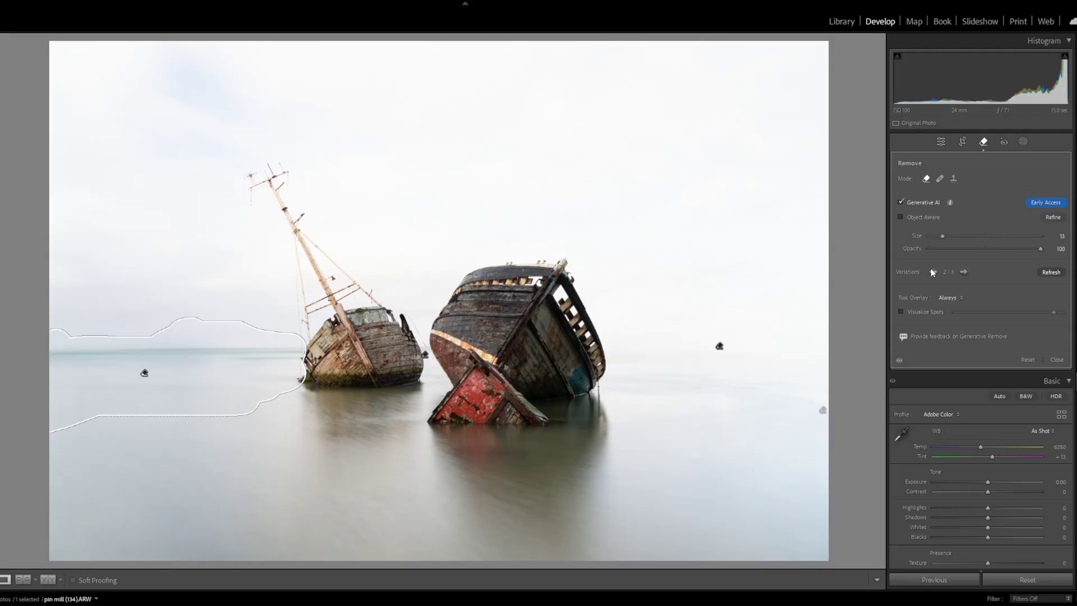
Generate a fresh set of variations for the jetty and shoreline removal, compare them and keep the first new one.
{"action": "left_click", "coordinate": [932, 271]}
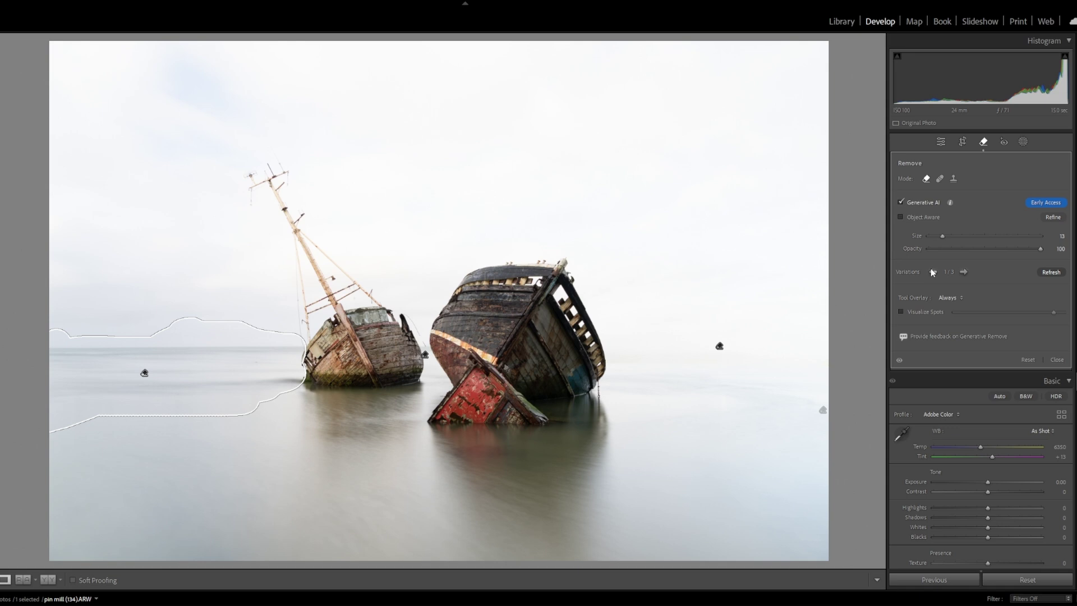
{"action": "left_click", "coordinate": [1051, 273]}
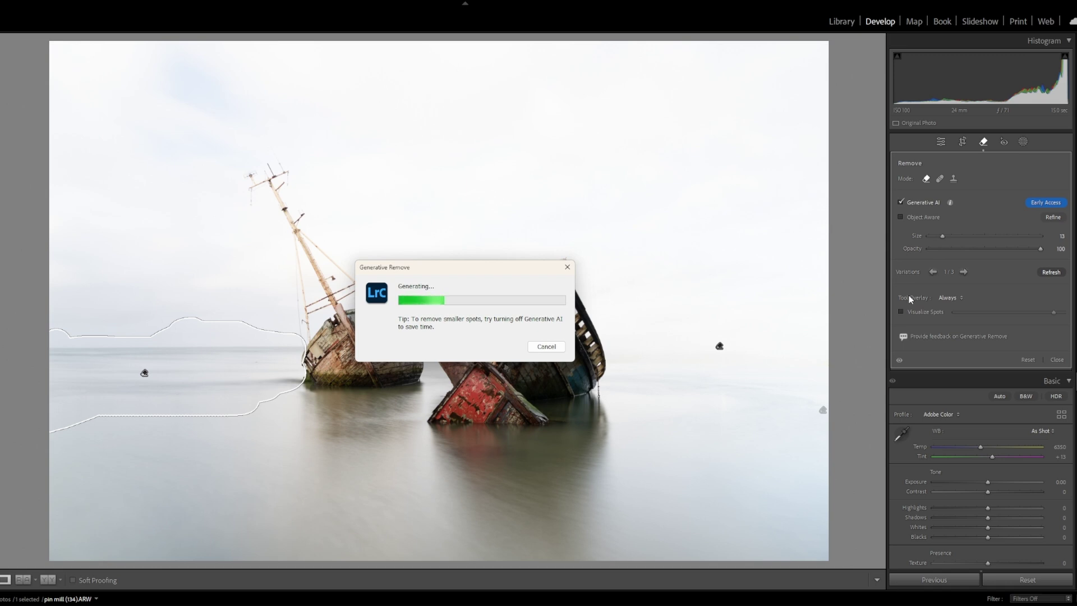
{"action": "left_click", "coordinate": [964, 272]}
{"action": "left_click", "coordinate": [964, 272]}
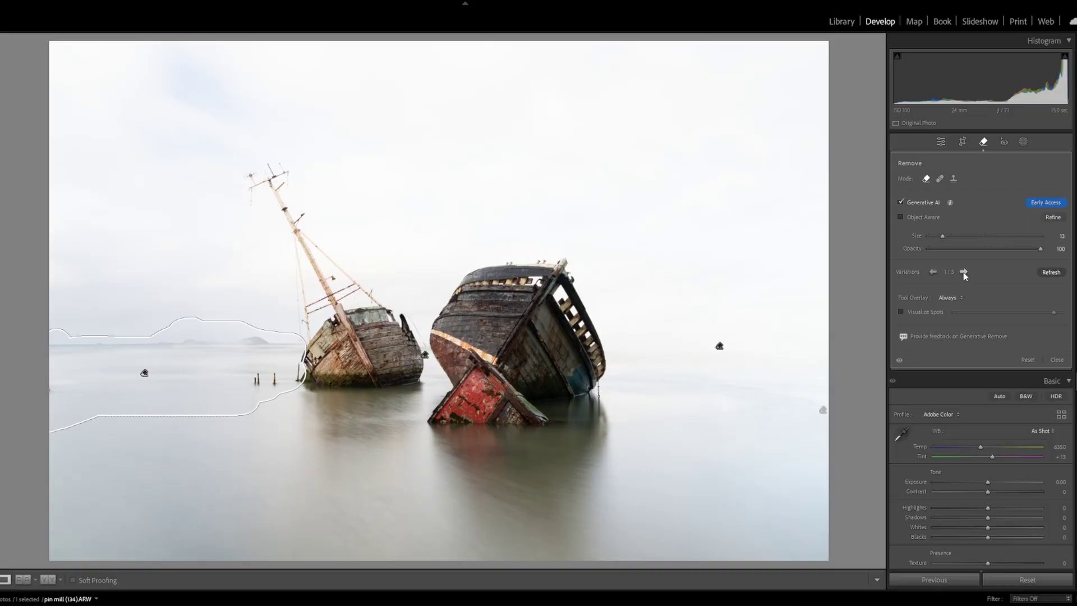
{"action": "left_click", "coordinate": [964, 272]}
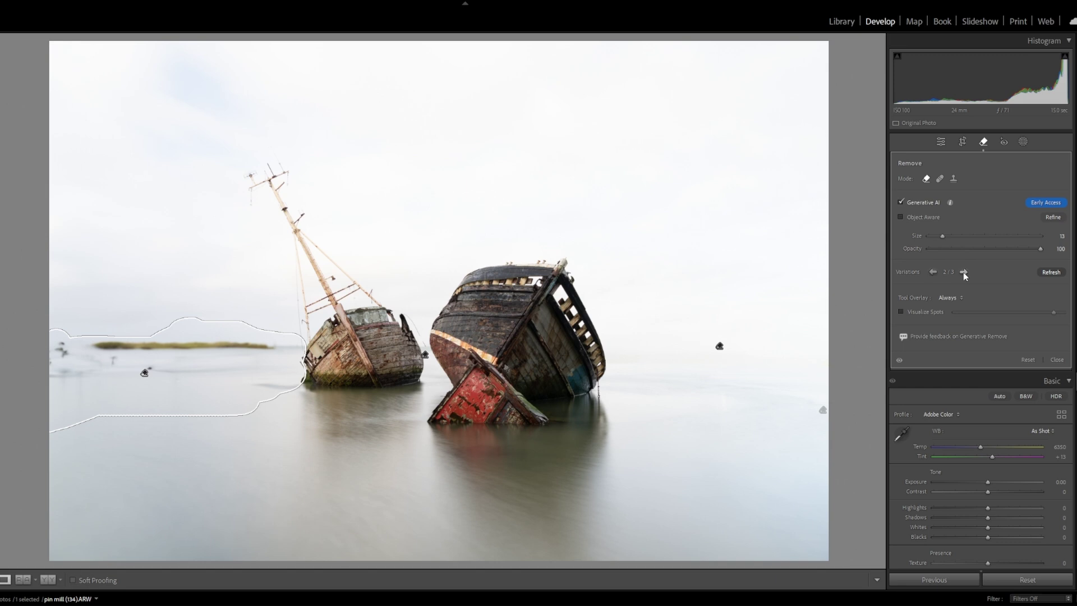
{"action": "left_click", "coordinate": [932, 272]}
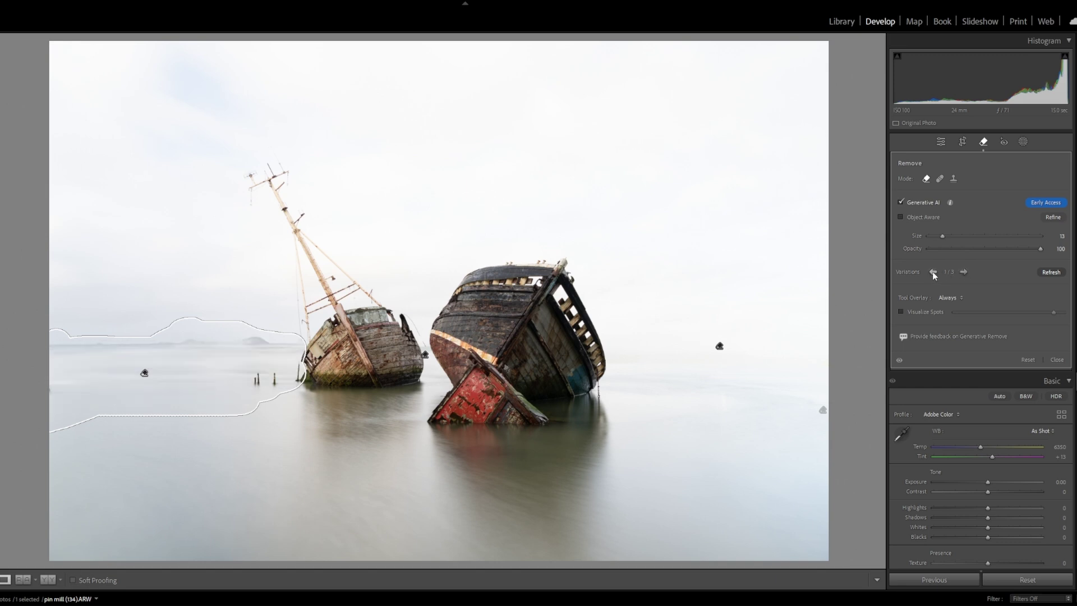
Remove the generated wooden posts and distant islands left of the masted wreck with Generative Remove at brush size 8.
{"action": "left_click", "coordinate": [983, 147]}
{"action": "left_click", "coordinate": [983, 143]}
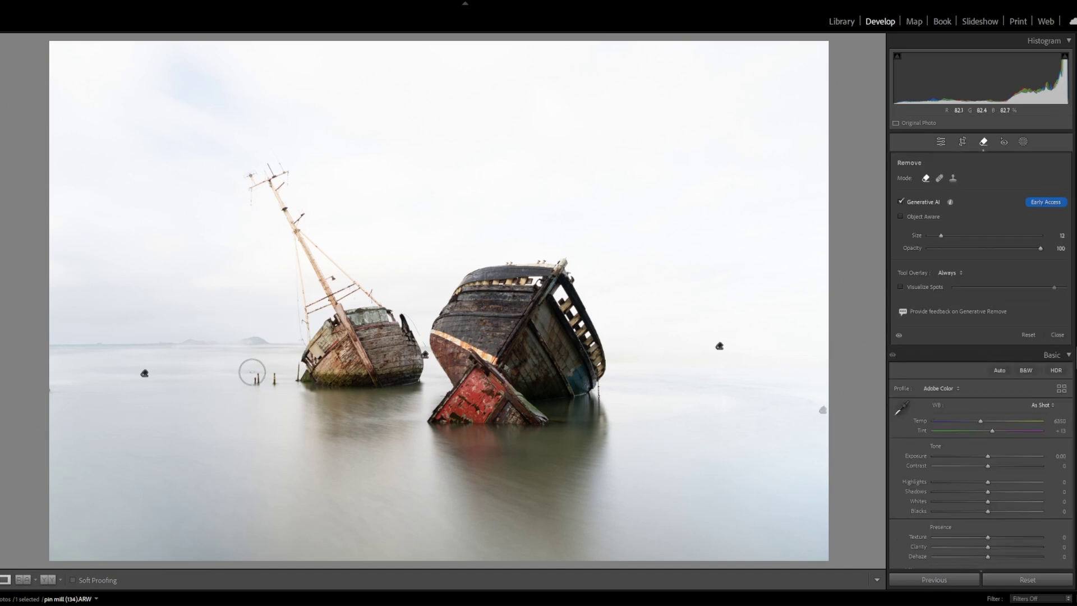
{"action": "key", "text": "bracketleft"}
{"action": "key", "text": "bracketleft"}
{"action": "key", "text": "bracketleft"}
{"action": "key", "text": "bracketleft"}
{"action": "key", "text": "bracketleft"}
{"action": "left_click_drag", "start_coordinate": [257, 375], "coordinate": [290, 373]}
{"action": "mouse_move", "coordinate": [289, 343]}
{"action": "left_mouse_down"}
{"action": "mouse_move", "coordinate": [40, 344]}
{"action": "mouse_move", "coordinate": [242, 354]}
{"action": "mouse_move", "coordinate": [48, 372]}
{"action": "mouse_move", "coordinate": [180, 377]}
{"action": "mouse_move", "coordinate": [74, 364]}
{"action": "left_mouse_up"}
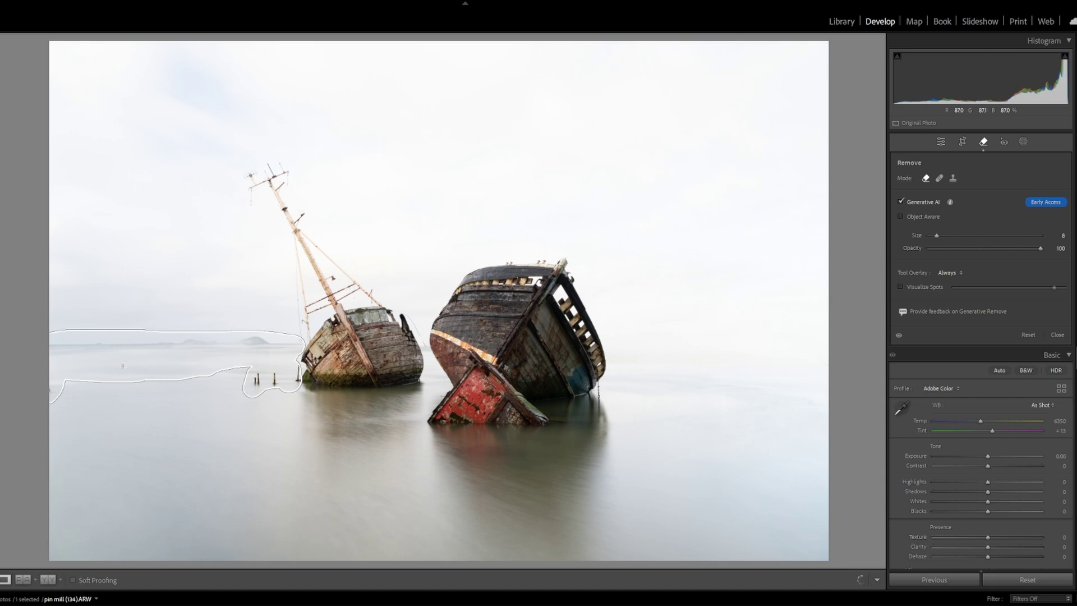
{"action": "left_click_drag", "start_coordinate": [42, 364], "coordinate": [43, 364]}
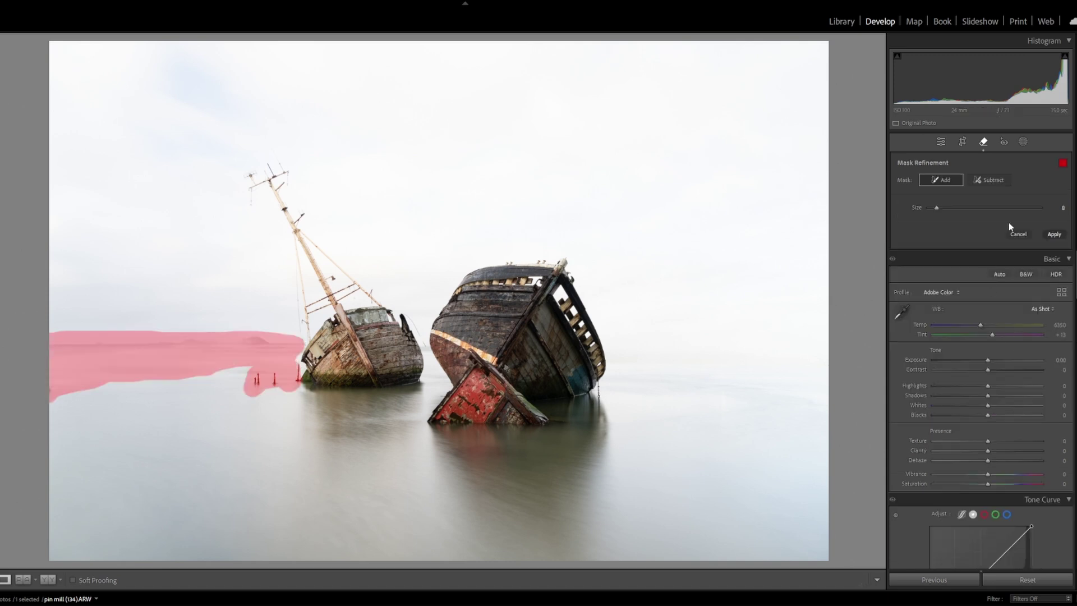
{"action": "left_click", "coordinate": [1053, 234]}
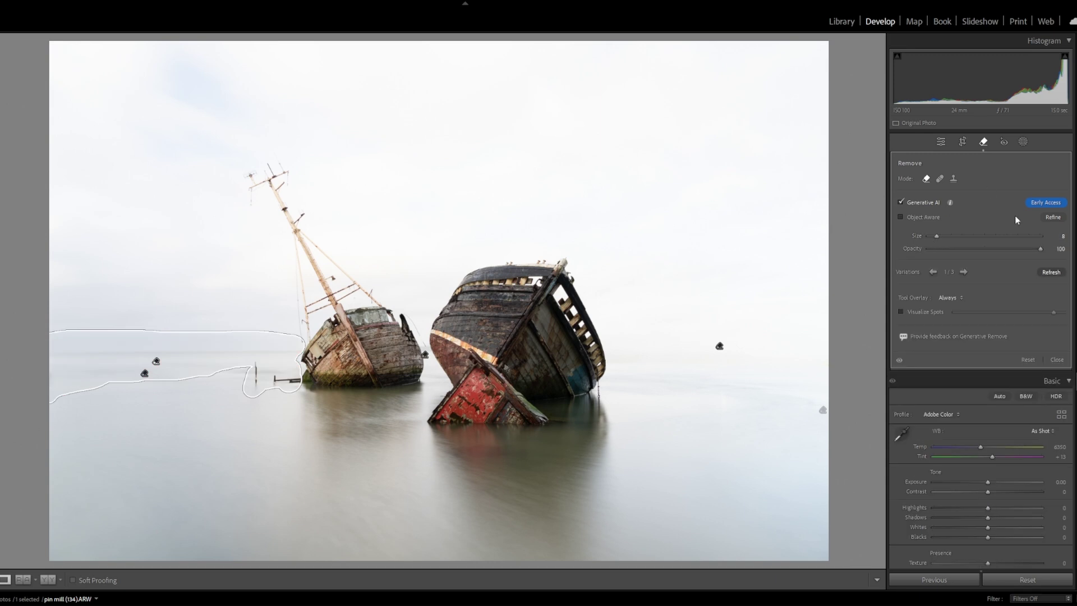
Compare the variations of the islands and posts removal, keep the first one and exit the Remove tool.
{"action": "left_click", "coordinate": [964, 271]}
{"action": "left_click", "coordinate": [934, 271]}
{"action": "left_click", "coordinate": [934, 271]}
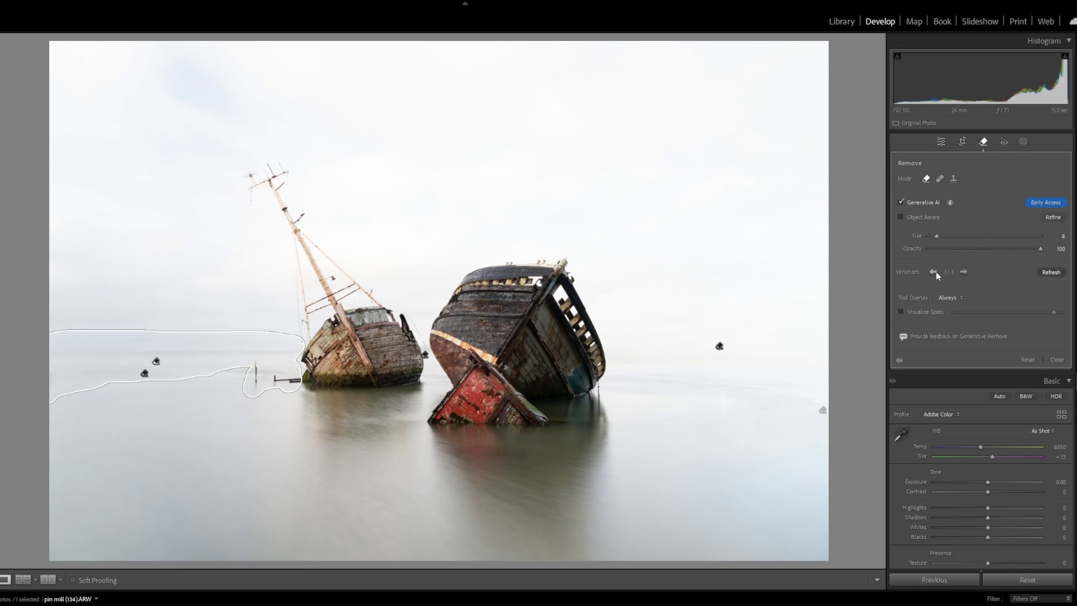
{"action": "left_click", "coordinate": [983, 143]}
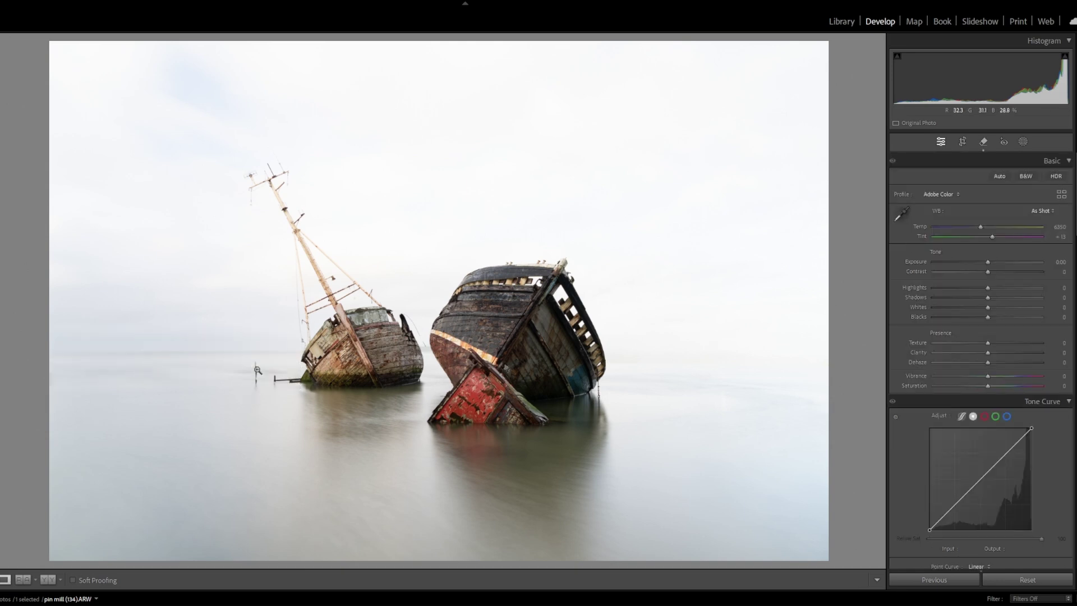
Remove the post, the low debris beside the masted wreck and the faint horizon line with Generative Remove, comparing variations.
{"action": "left_click", "coordinate": [984, 144]}
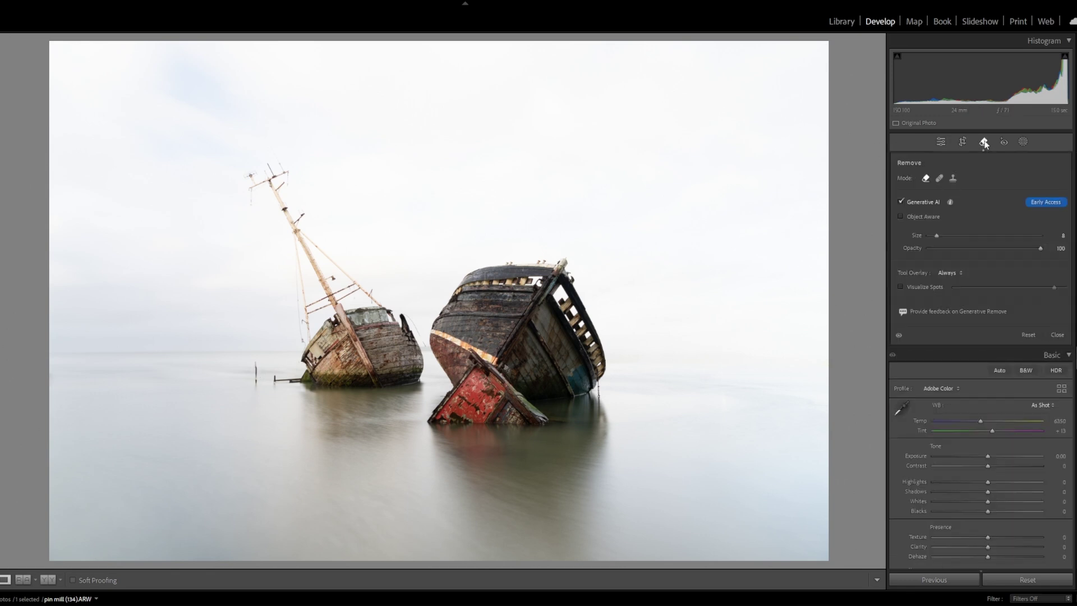
{"action": "left_click_drag", "start_coordinate": [256, 368], "coordinate": [283, 379]}
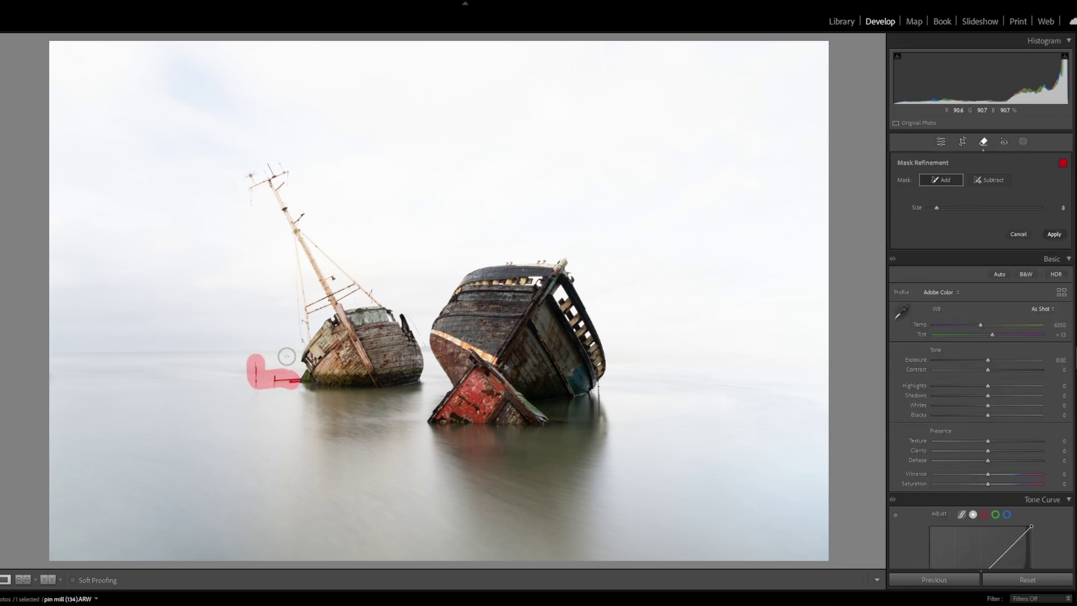
{"action": "left_click_drag", "start_coordinate": [293, 351], "coordinate": [36, 348]}
{"action": "left_click_drag", "start_coordinate": [53, 352], "coordinate": [294, 350]}
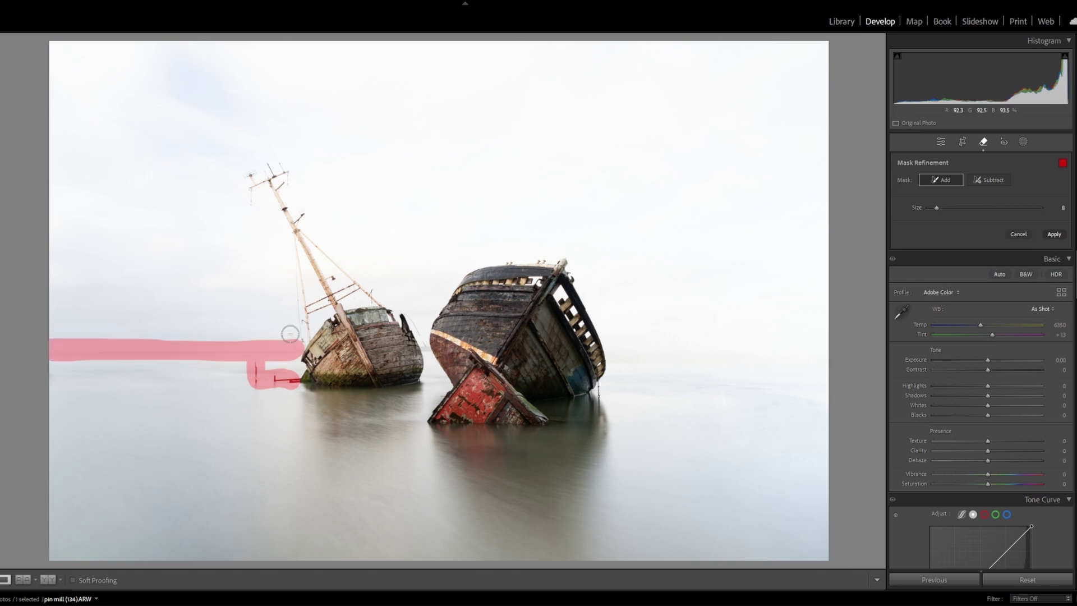
{"action": "left_click", "coordinate": [1054, 235]}
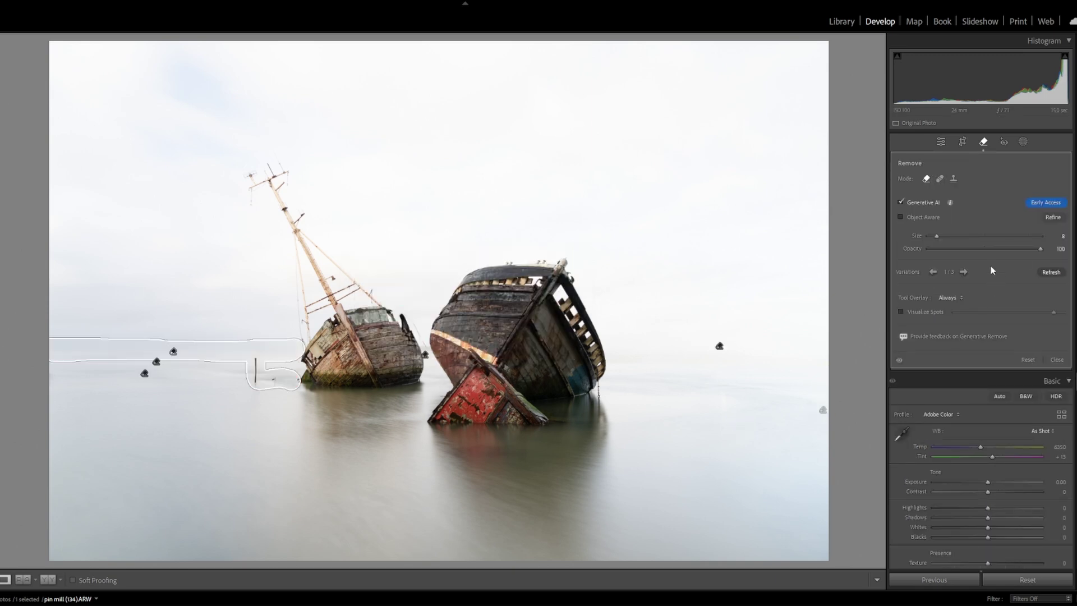
{"action": "left_click", "coordinate": [964, 273]}
{"action": "left_click", "coordinate": [934, 272]}
{"action": "left_click", "coordinate": [985, 142]}
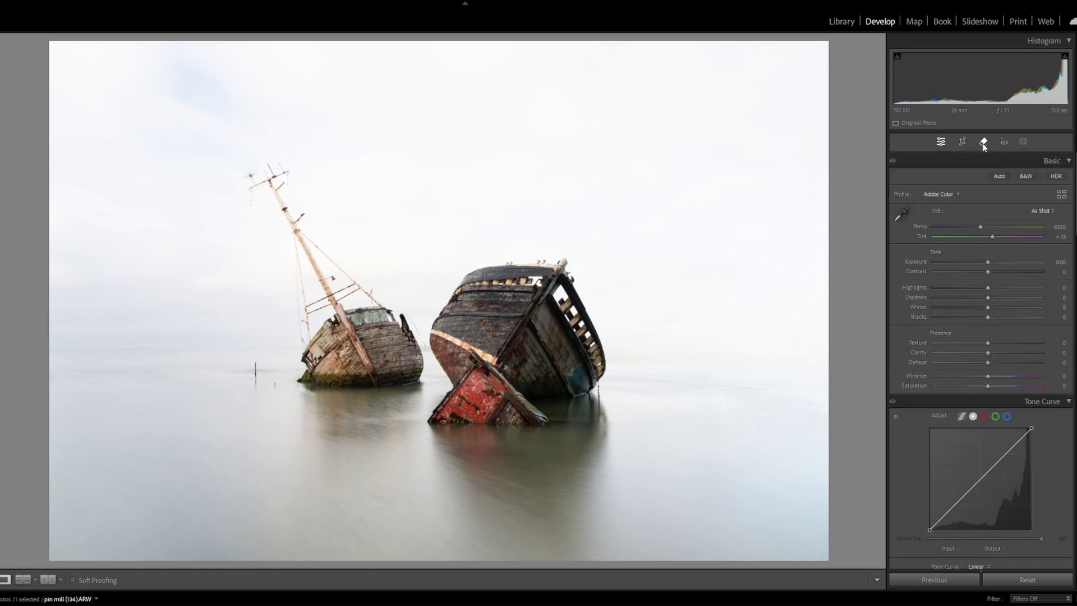
Remove the remaining thin posts left of the masted wreck with Generative Remove and choose the third variation.
{"action": "left_click", "coordinate": [982, 144]}
{"action": "mouse_move", "coordinate": [257, 364]}
{"action": "left_mouse_down"}
{"action": "mouse_move", "coordinate": [273, 393]}
{"action": "mouse_move", "coordinate": [279, 383]}
{"action": "mouse_move", "coordinate": [227, 372]}
{"action": "mouse_move", "coordinate": [280, 367]}
{"action": "left_mouse_up"}
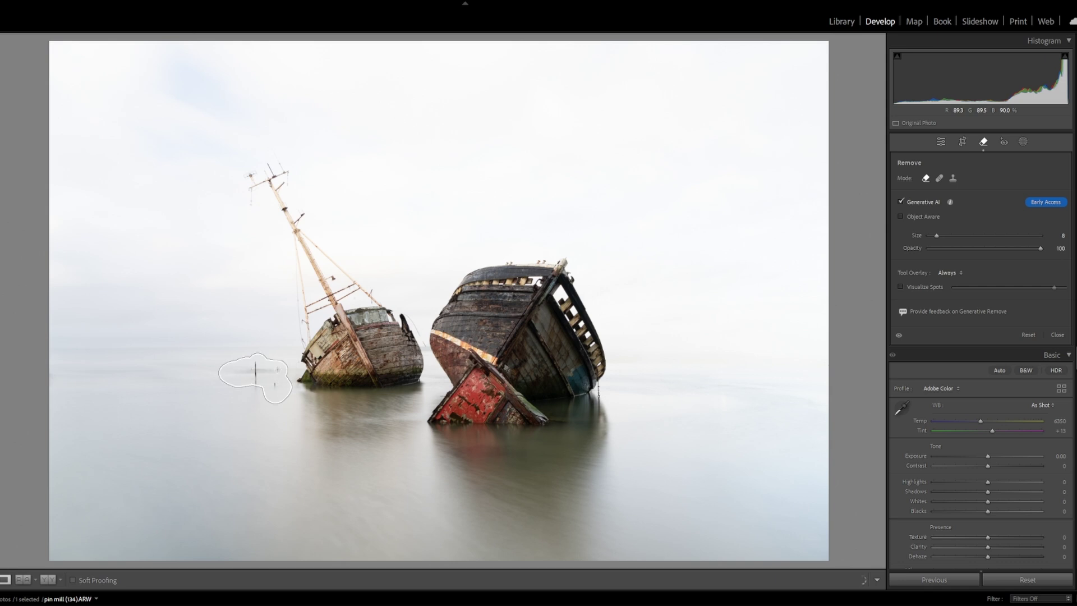
{"action": "left_click", "coordinate": [1055, 234]}
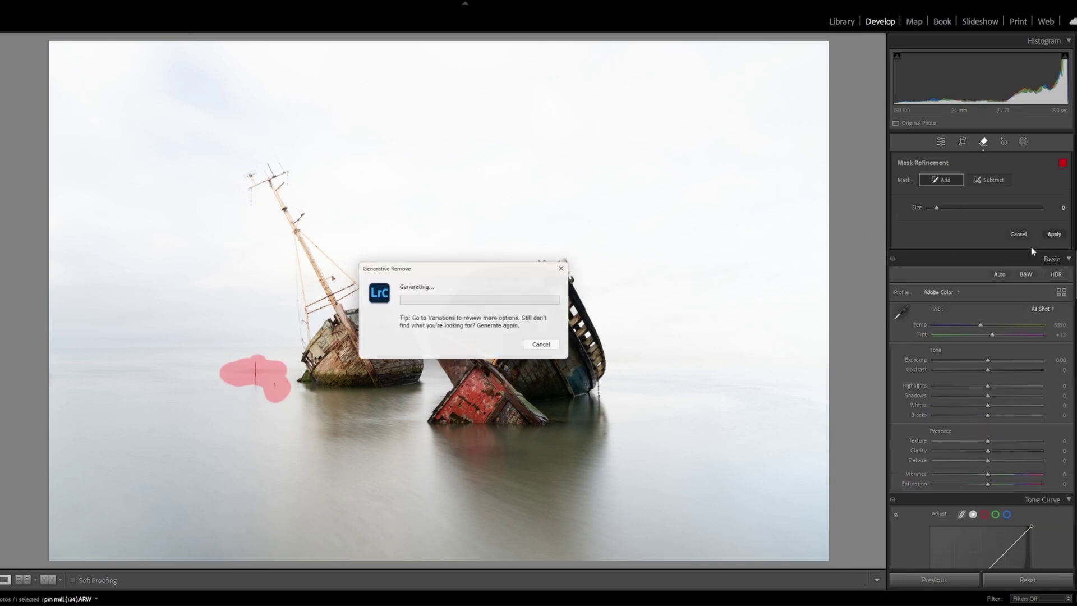
{"action": "left_click", "coordinate": [964, 272]}
{"action": "left_click", "coordinate": [964, 272]}
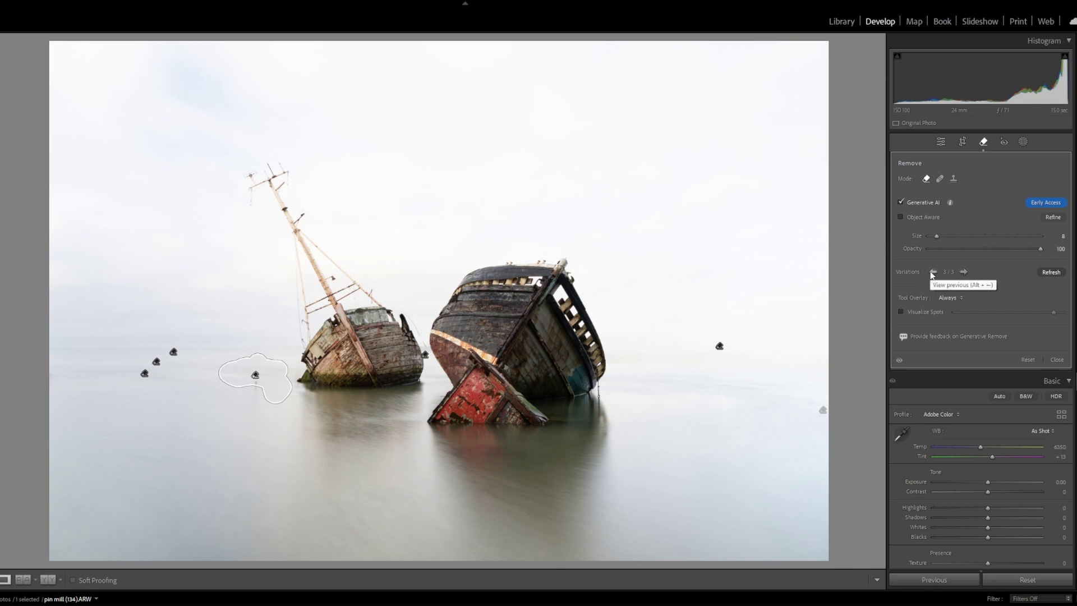
{"action": "left_click", "coordinate": [984, 142]}
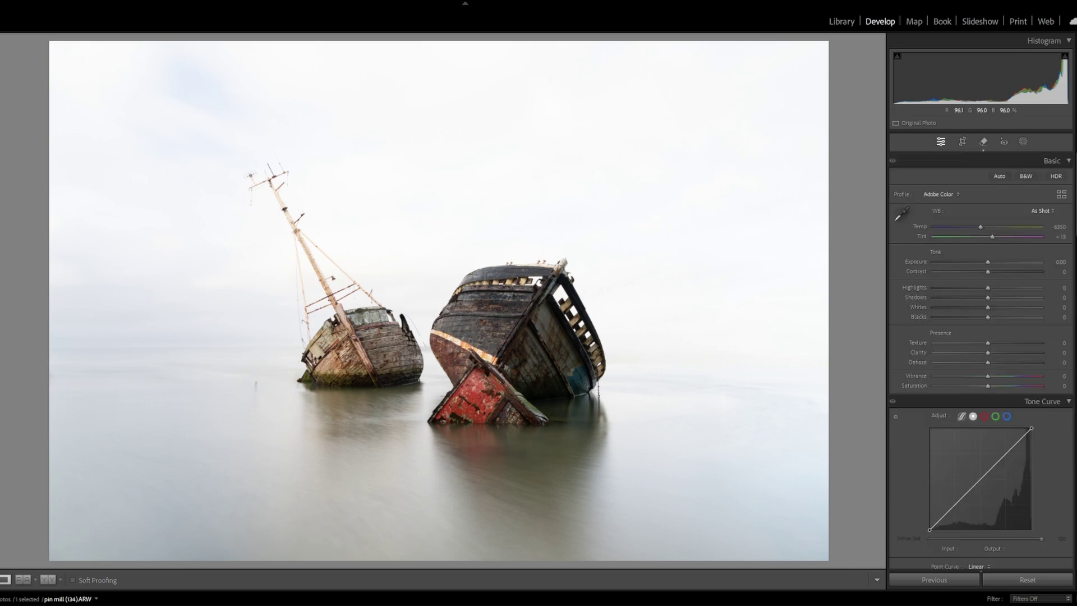
Remove the tiny post remnant in the water left of the masted wreck with Generative Remove.
{"action": "left_click", "coordinate": [983, 142]}
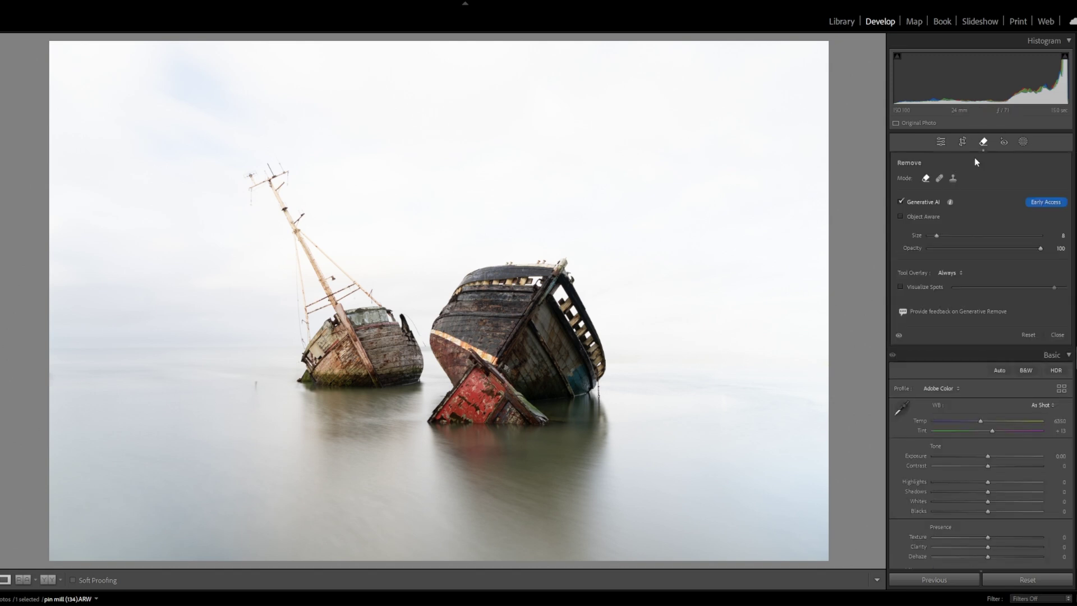
{"action": "left_click_drag", "start_coordinate": [255, 394], "coordinate": [258, 368]}
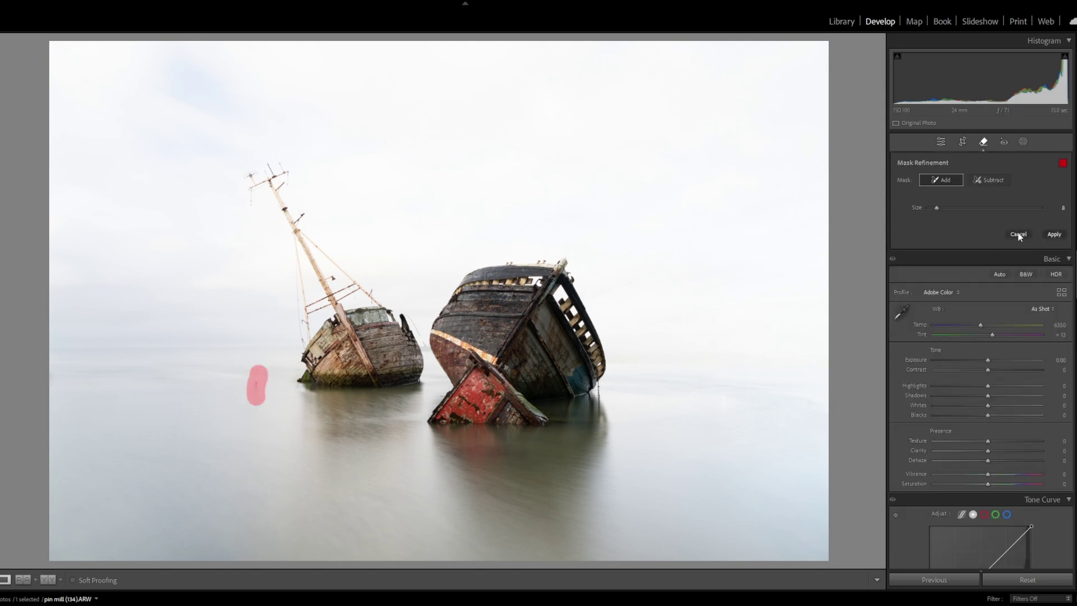
{"action": "left_click", "coordinate": [1054, 234]}
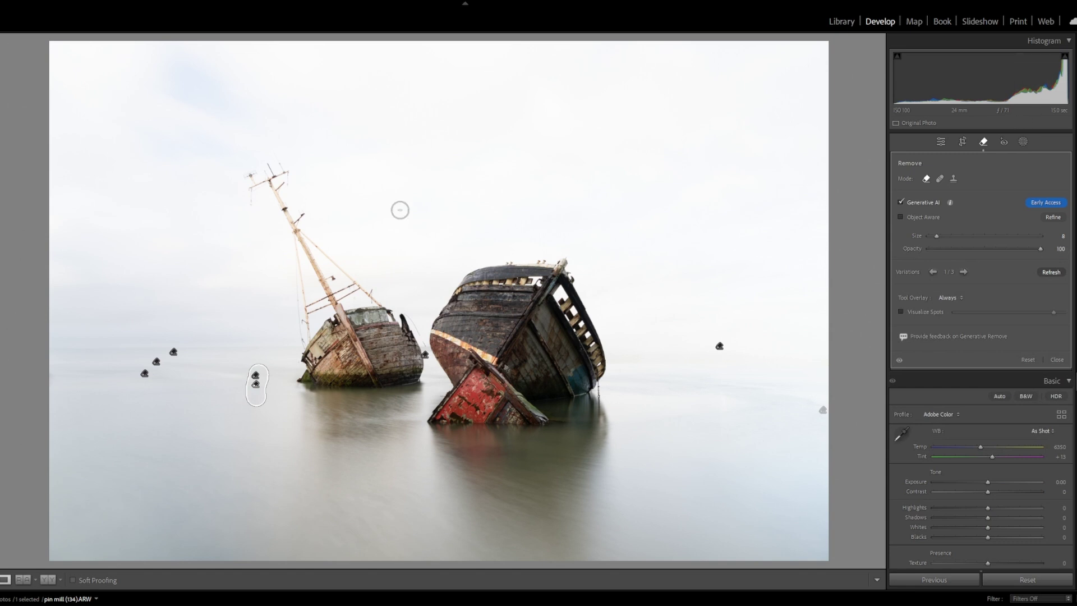
Remove the horizon line left of the wrecks at brush size 11, switch to the next variation and exit the Remove tool.
{"action": "scroll", "coordinate": [57, 351], "scroll_direction": "up", "scroll_amount": 3}
{"action": "left_click_drag", "start_coordinate": [54, 350], "coordinate": [291, 348]}
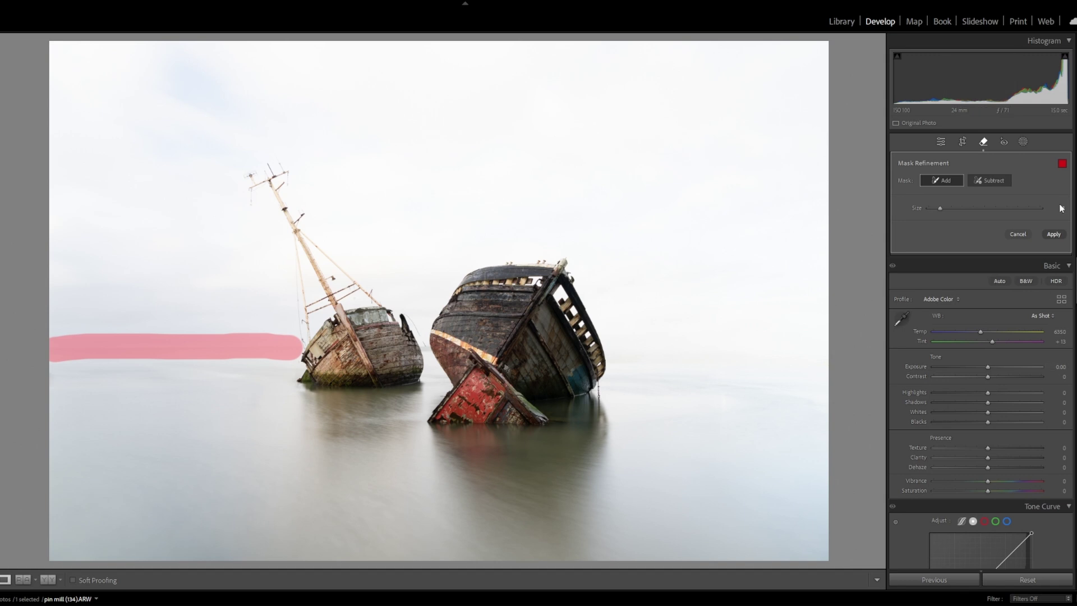
{"action": "left_click", "coordinate": [1054, 234]}
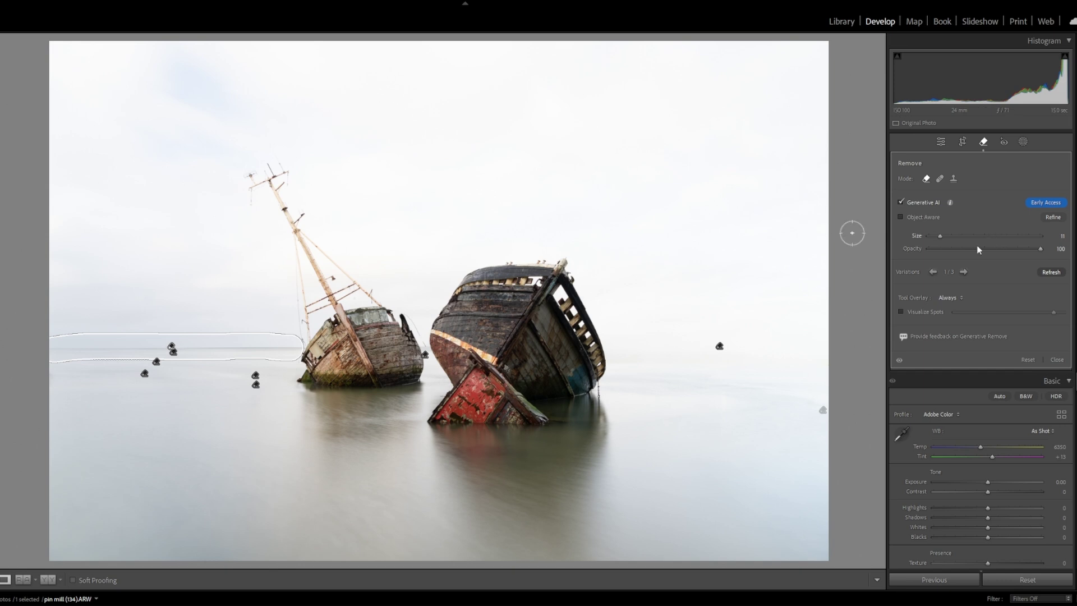
{"action": "left_click", "coordinate": [964, 273]}
{"action": "left_click", "coordinate": [985, 144]}
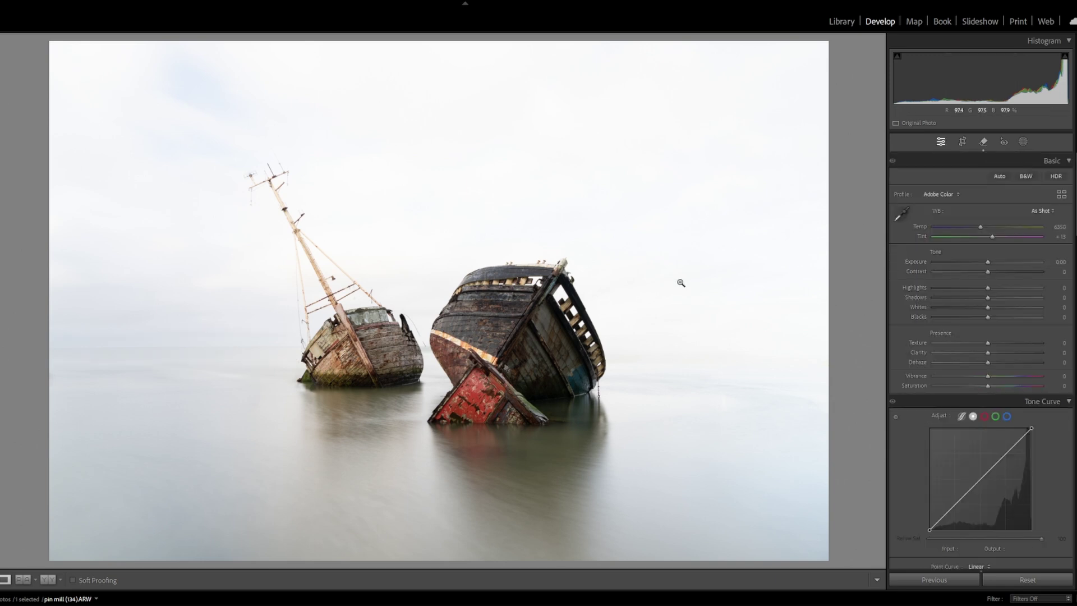
Mask the horizon with a wide, flat radial gradient centred between the wrecks and subtract the subject from it.
{"action": "left_click", "coordinate": [768, 322]}
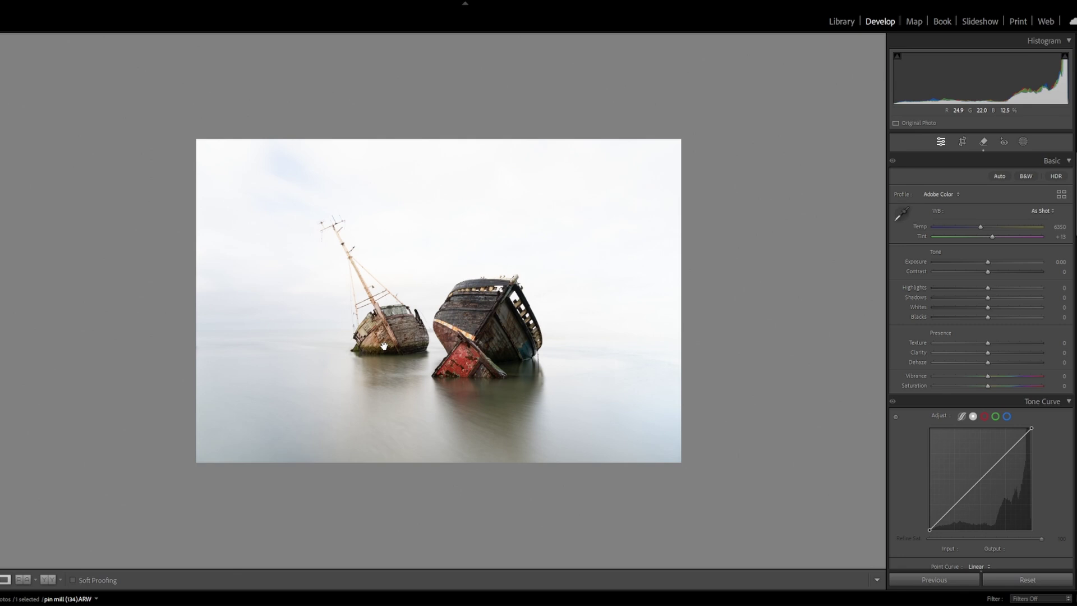
{"action": "key", "text": "shift+w"}
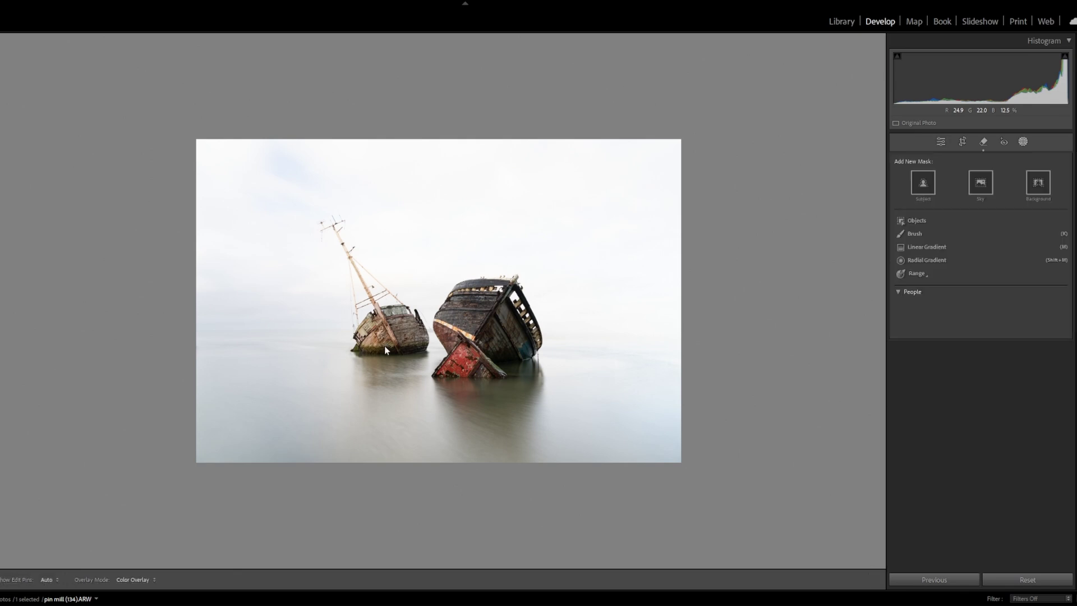
{"action": "key", "text": "shift+m"}
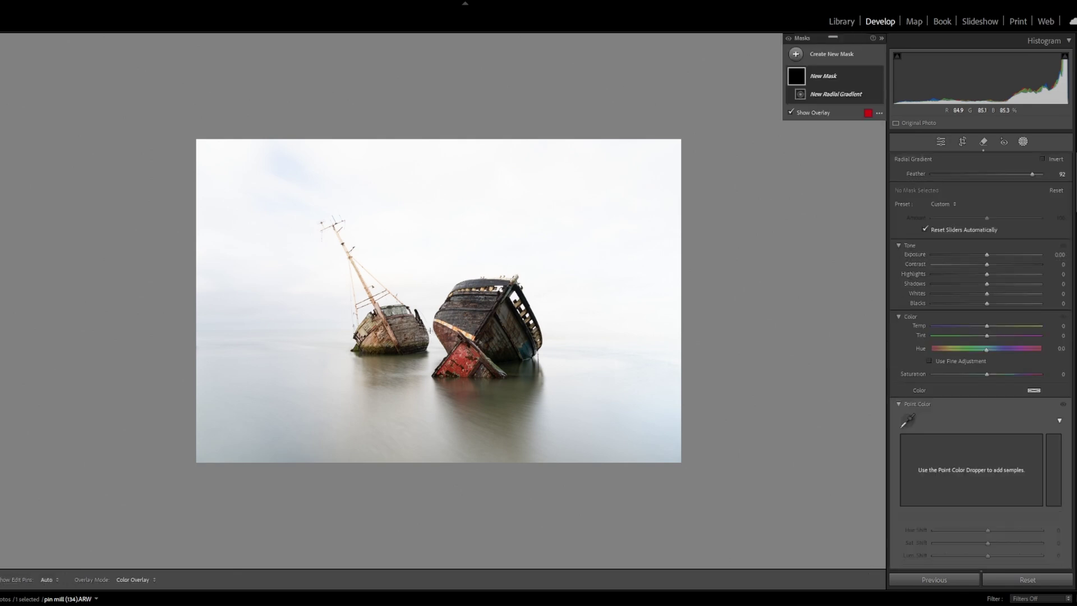
{"action": "left_click_drag", "start_coordinate": [430, 330], "coordinate": [870, 371]}
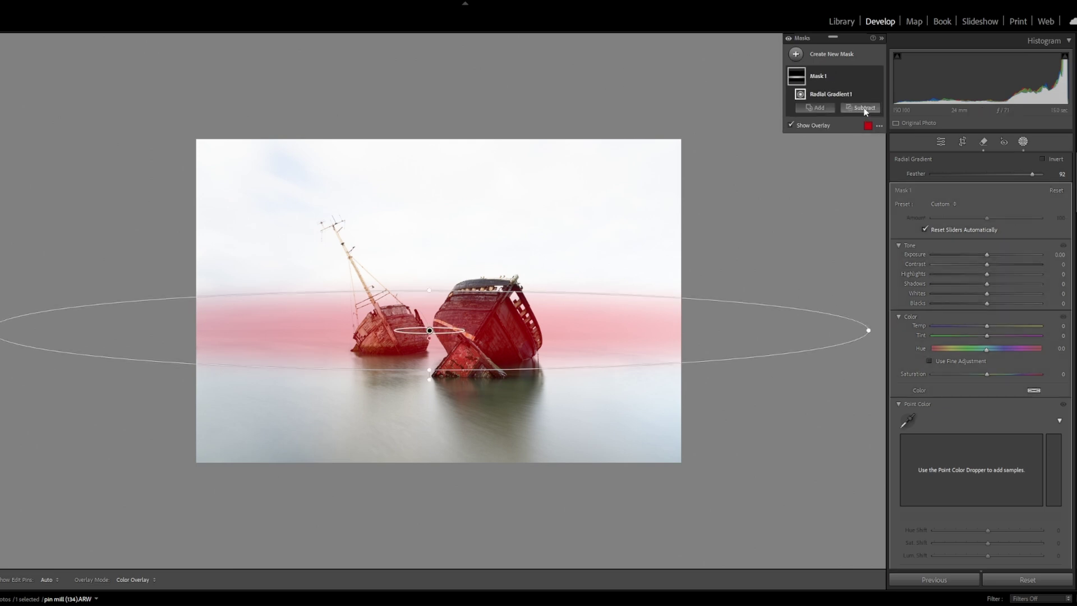
{"action": "left_click", "coordinate": [865, 108]}
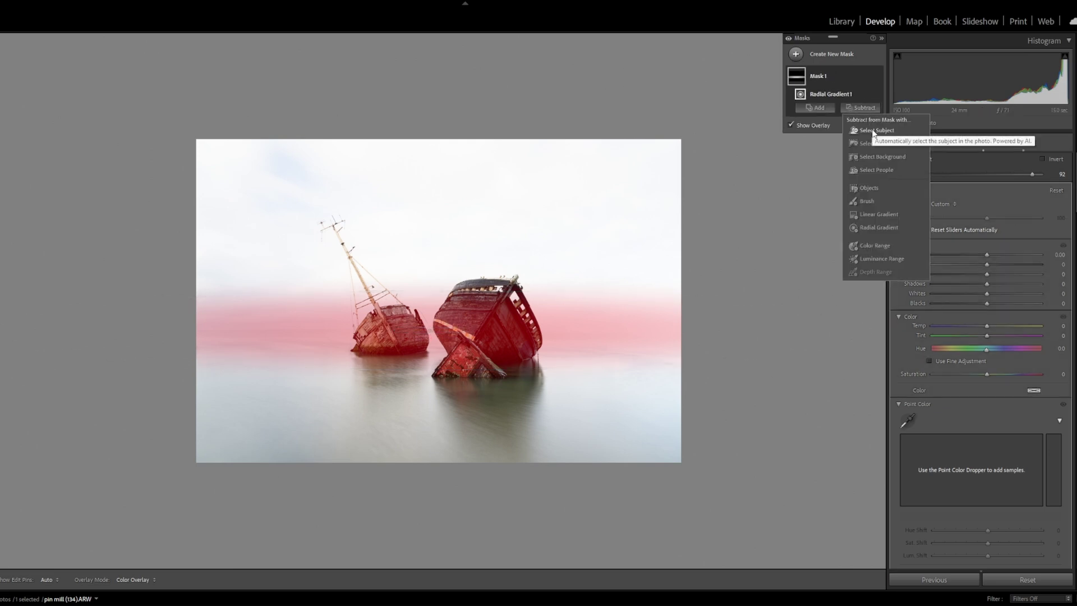
{"action": "left_click", "coordinate": [868, 130]}
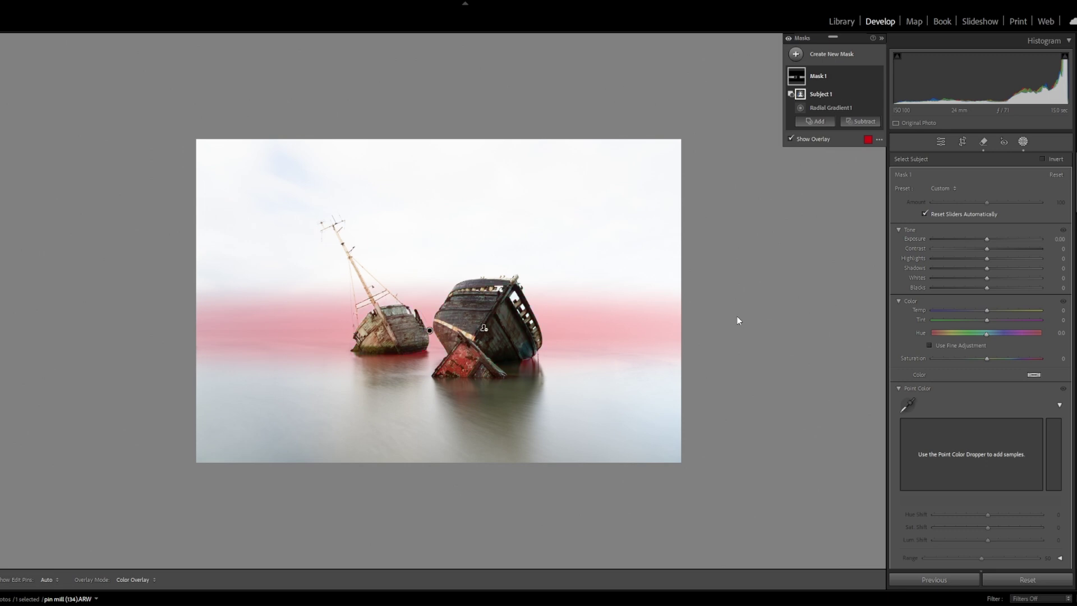
Set Dehaze to -56 on the horizon mask to soften the band behind the wrecks.
{"action": "scroll", "coordinate": [982, 360], "scroll_direction": "down", "scroll_amount": 5}
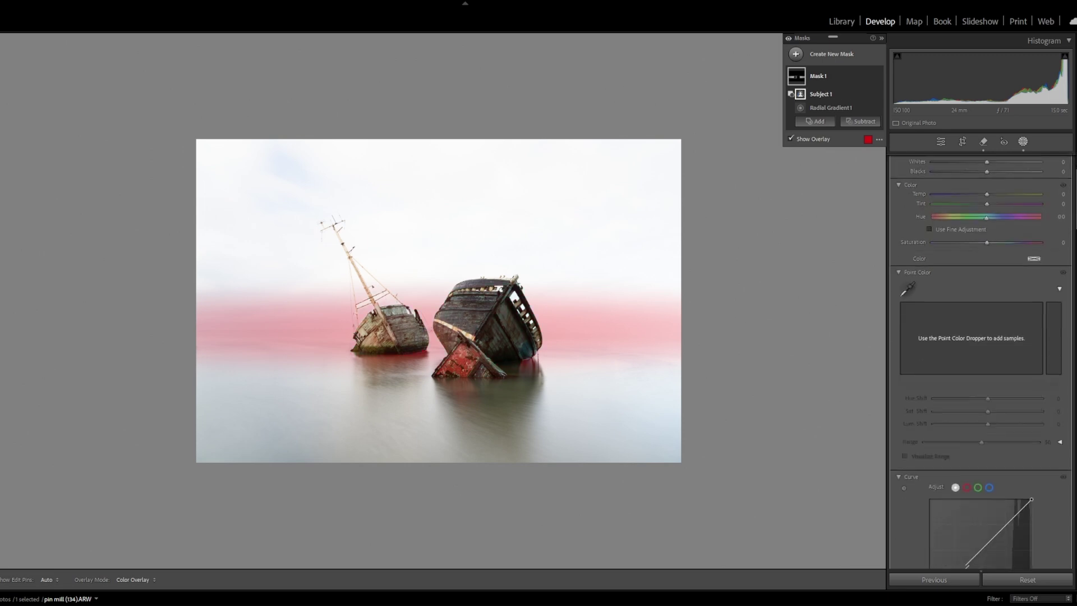
{"action": "scroll", "coordinate": [982, 359], "scroll_direction": "down", "scroll_amount": 3}
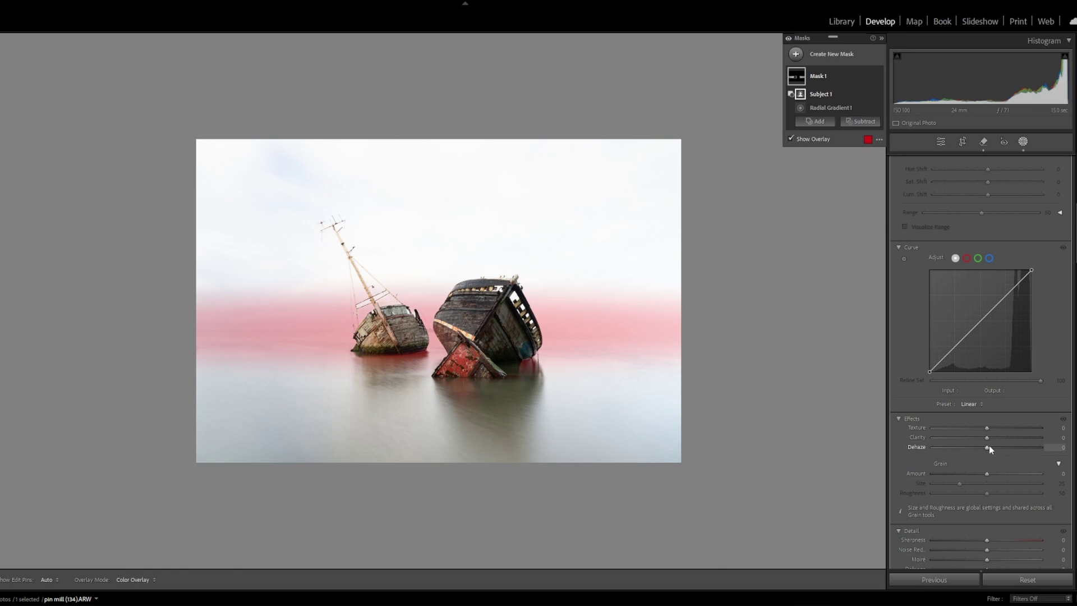
{"action": "left_click_drag", "start_coordinate": [987, 449], "coordinate": [955, 452]}
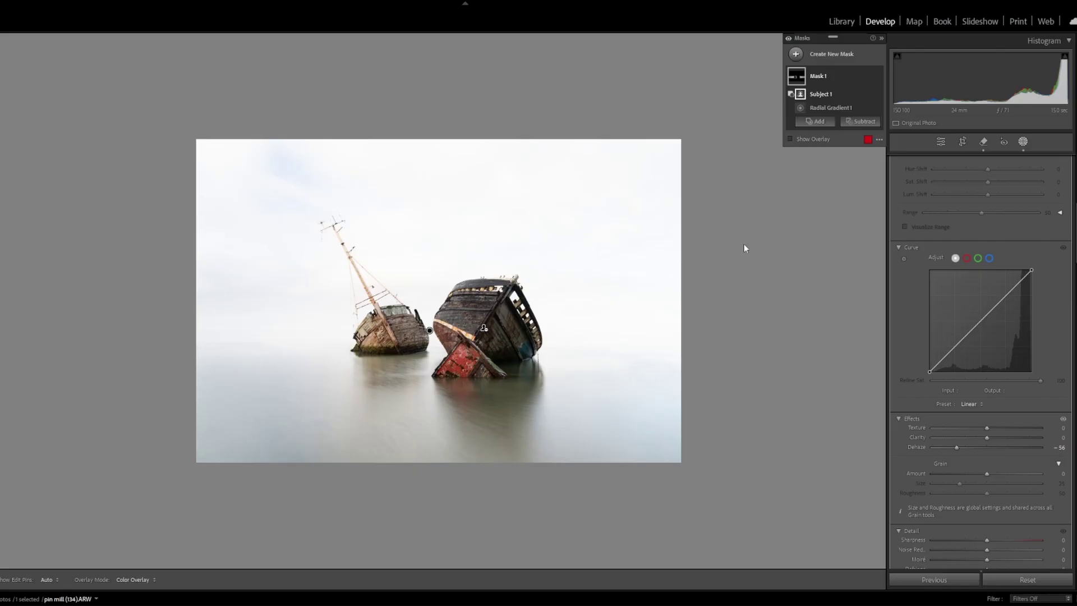
Add a radial gradient mask over the horizon just right of the wrecks and set its Dehaze to -17.
{"action": "key", "text": "m"}
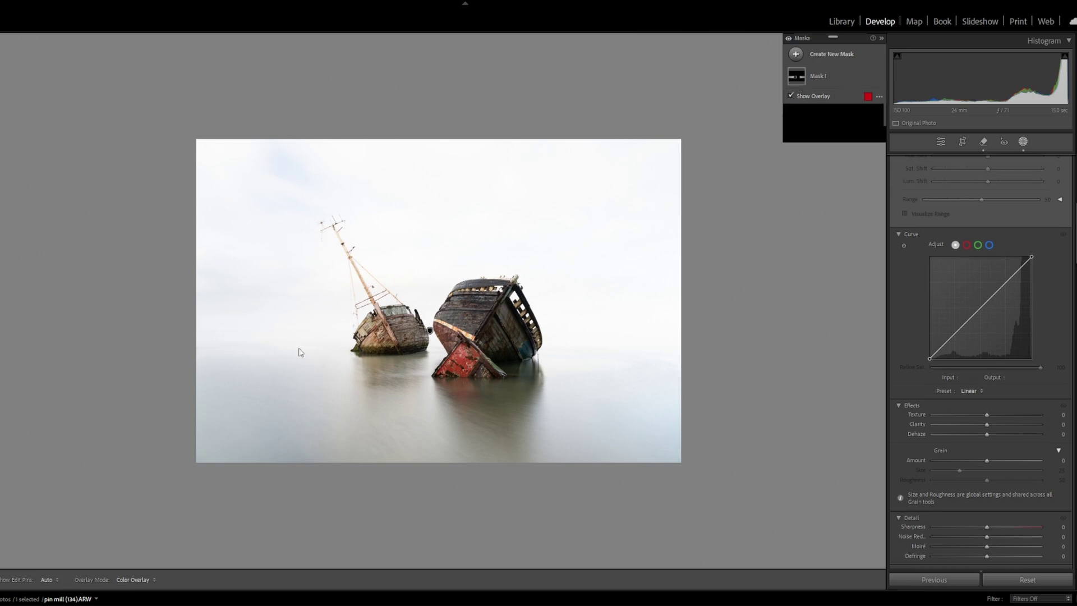
{"action": "key", "text": "shift+m"}
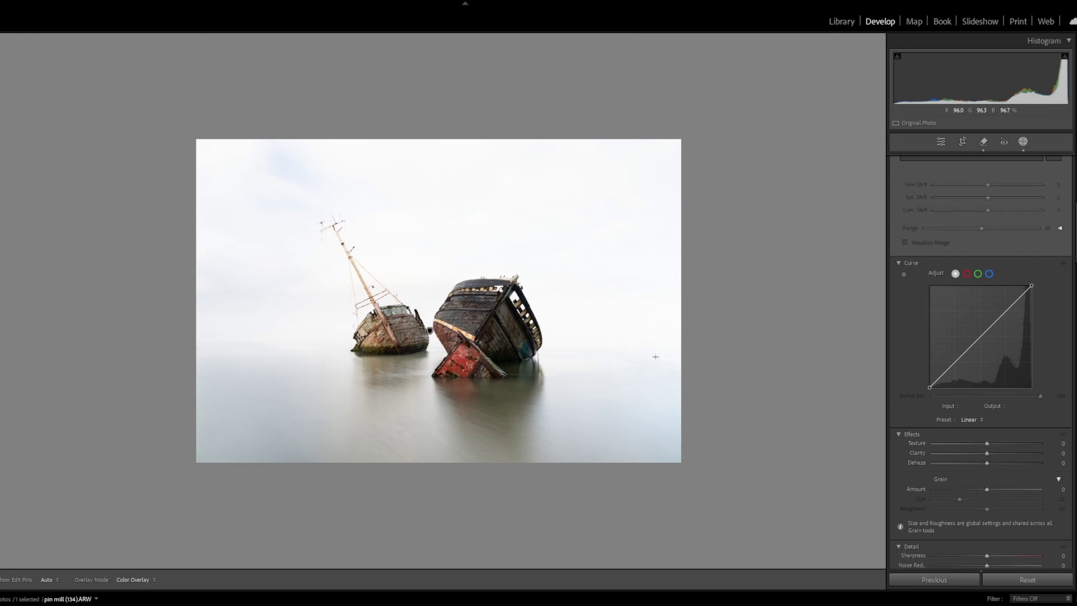
{"action": "left_click_drag", "start_coordinate": [602, 352], "coordinate": [714, 380]}
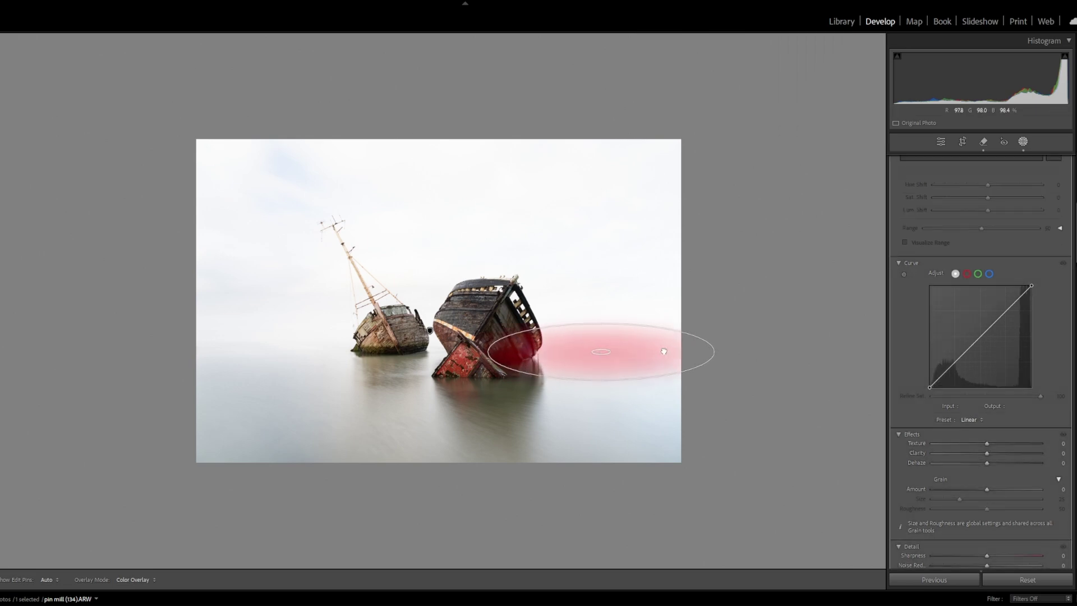
{"action": "left_click_drag", "start_coordinate": [664, 349], "coordinate": [715, 350]}
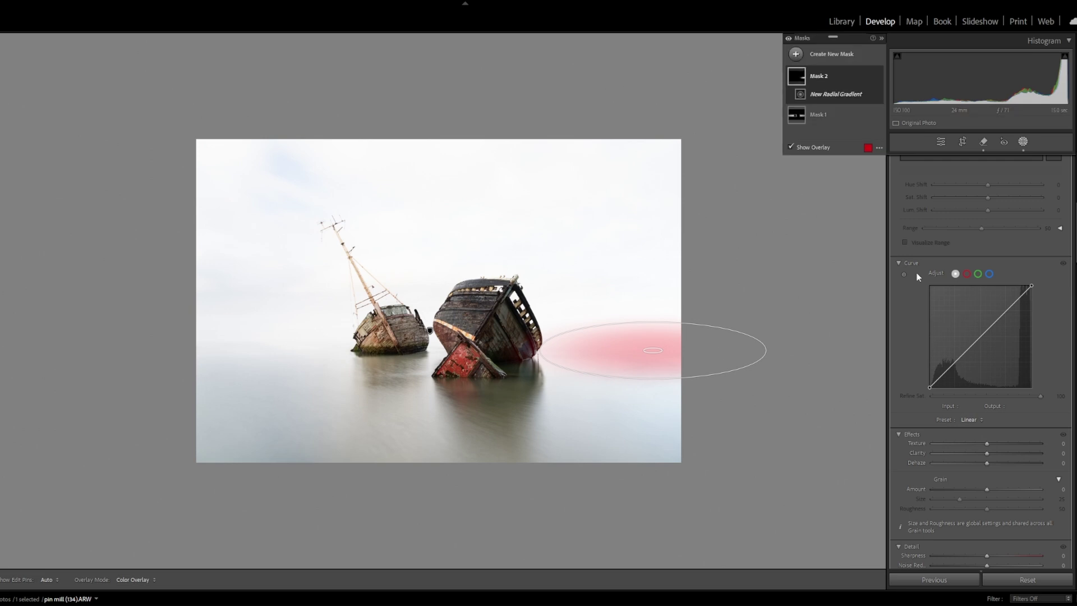
{"action": "left_click_drag", "start_coordinate": [985, 464], "coordinate": [984, 465]}
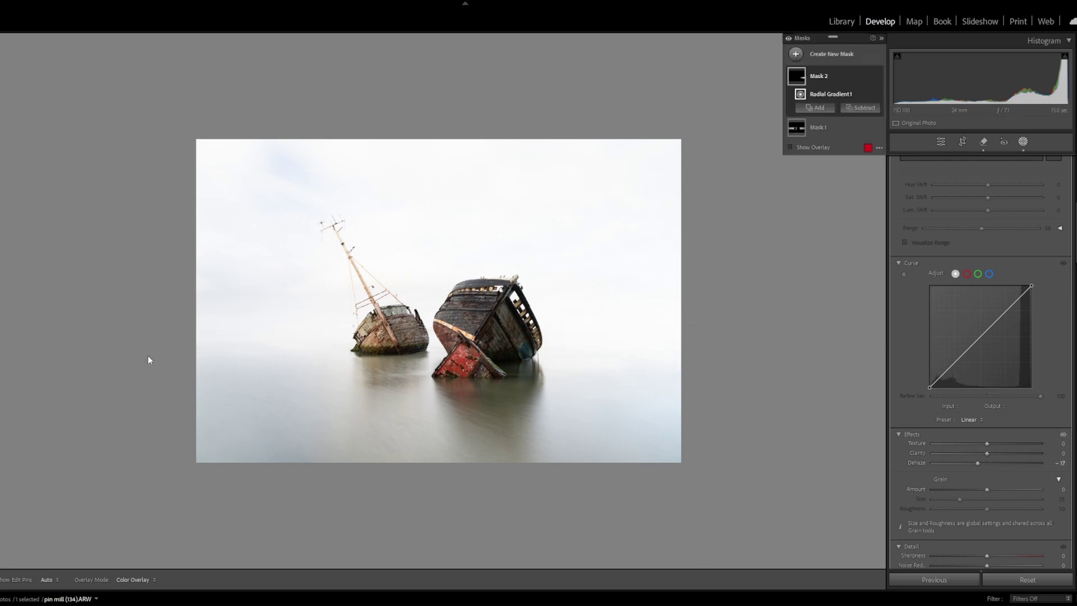
Add a radial gradient mask over the horizon at the photo's left edge, set its Dehaze to -12 and leave masking.
{"action": "key", "text": "shift+m"}
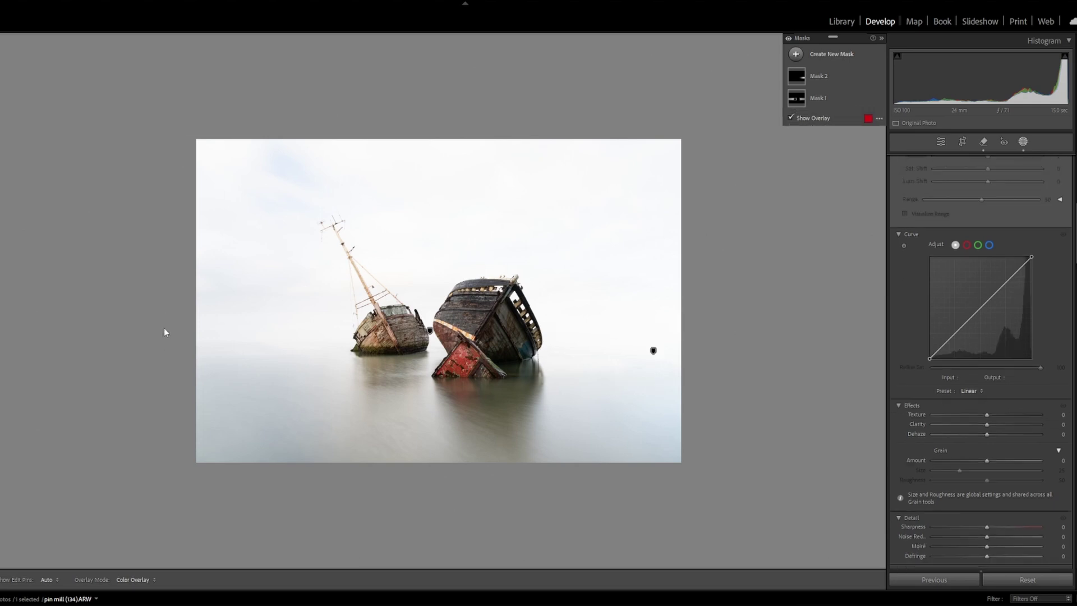
{"action": "left_click_drag", "start_coordinate": [171, 346], "coordinate": [339, 380]}
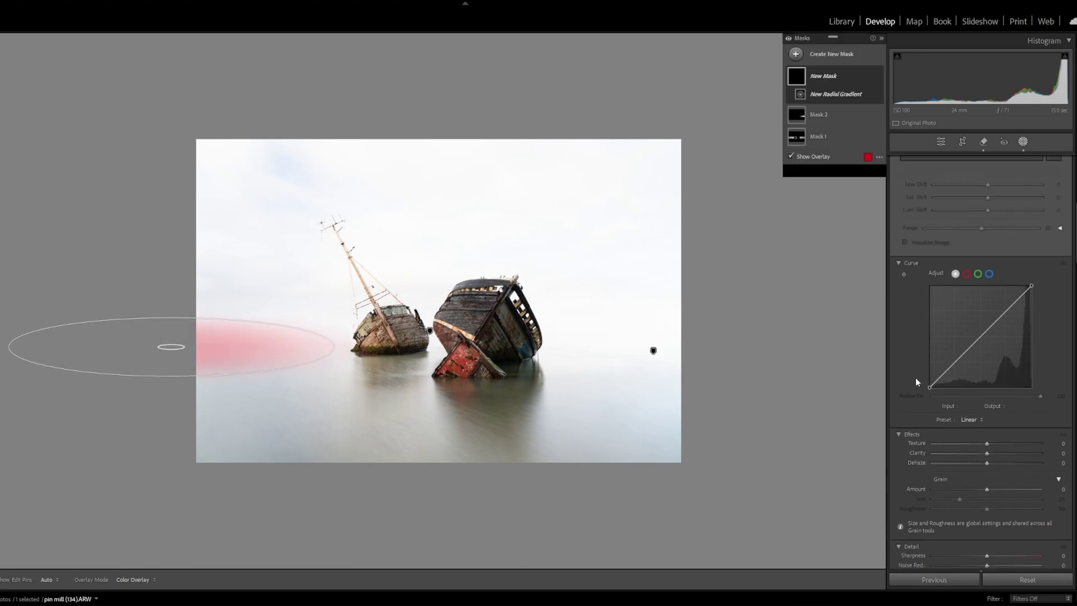
{"action": "left_click_drag", "start_coordinate": [987, 463], "coordinate": [982, 465]}
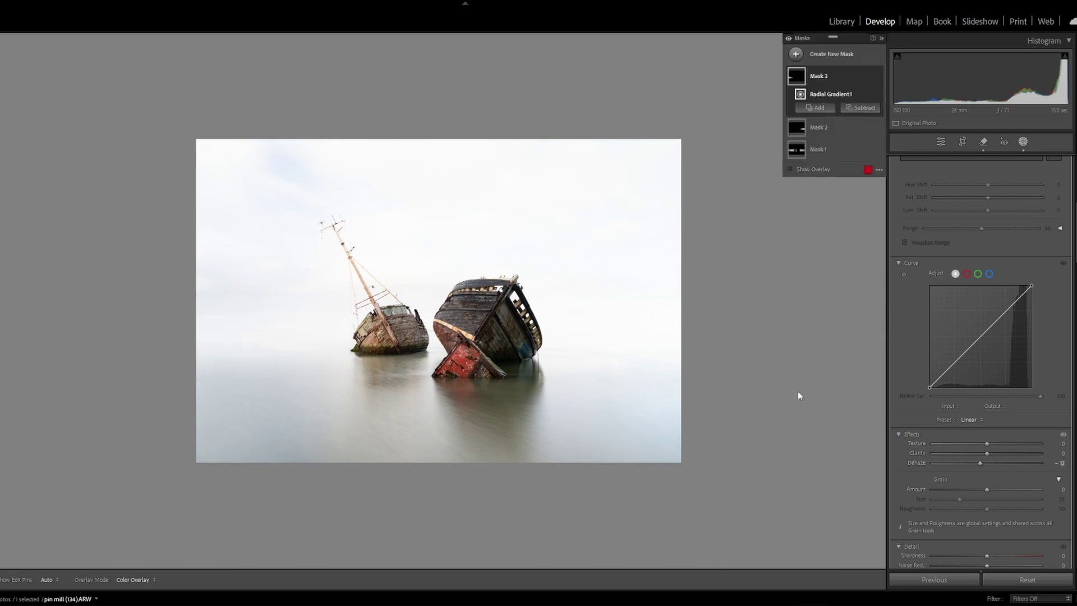
{"action": "left_click", "coordinate": [1023, 142]}
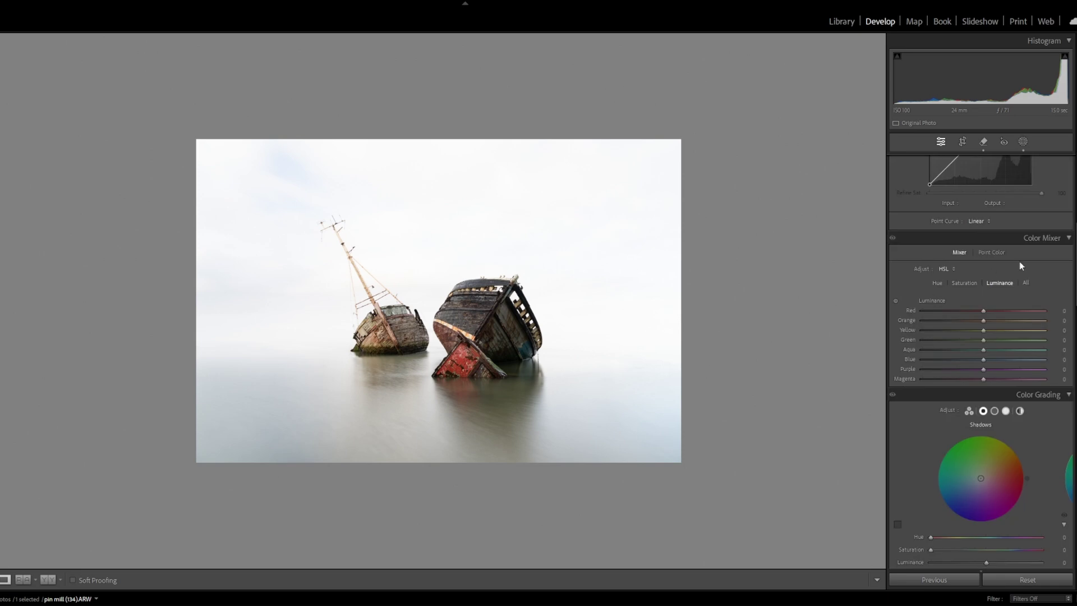
Adjust the photo's overall tone to Highlights -69, Shadows +48, Whites +32 and Blacks +26.
{"action": "scroll", "coordinate": [1051, 264], "scroll_direction": "up", "scroll_amount": 8}
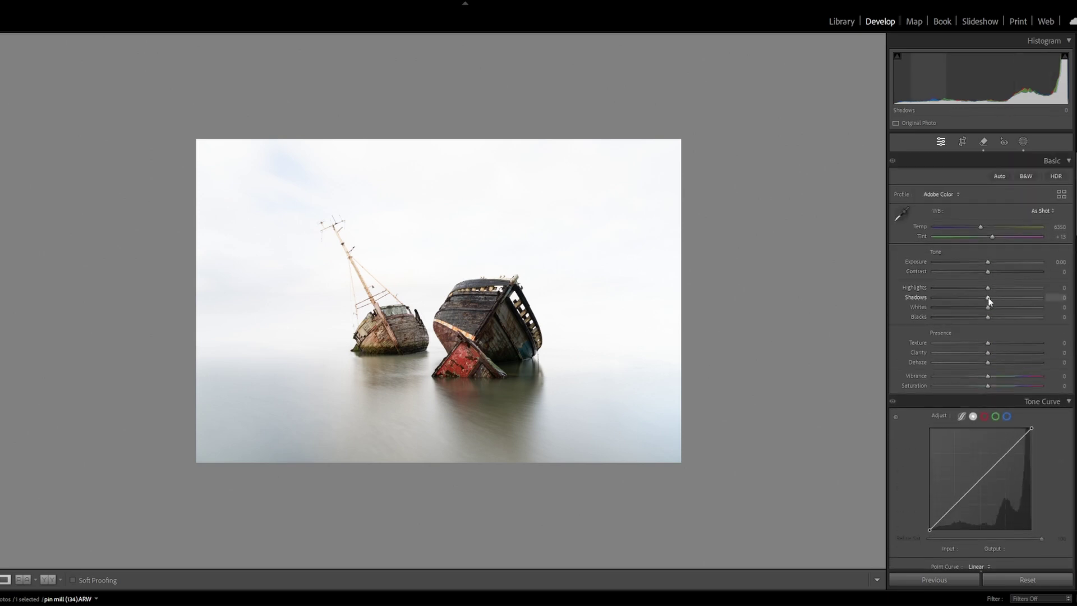
{"action": "left_click_drag", "start_coordinate": [988, 298], "coordinate": [951, 293]}
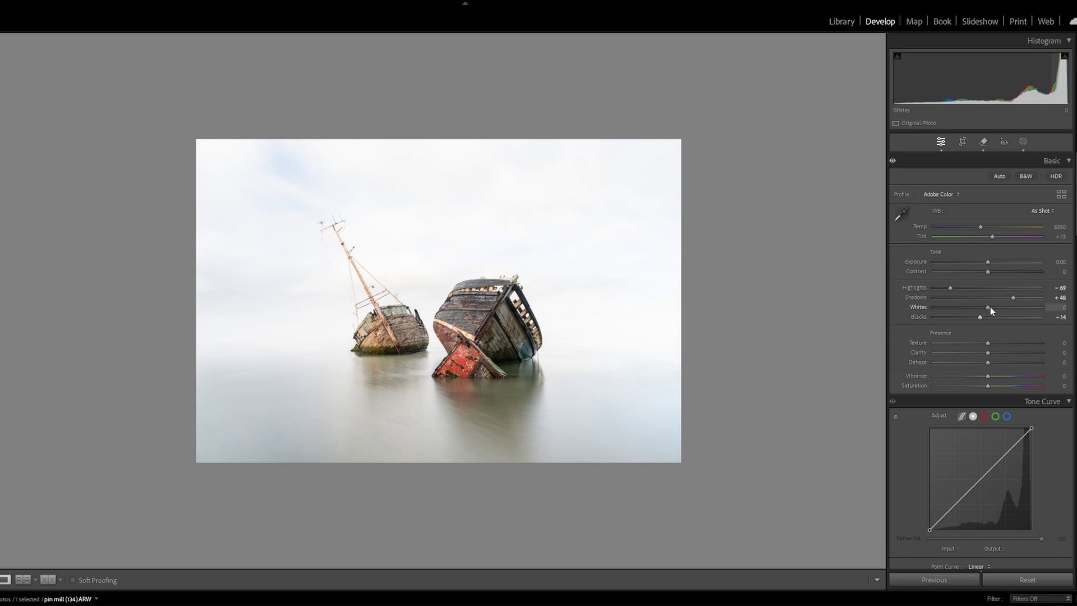
{"action": "left_click_drag", "start_coordinate": [991, 307], "coordinate": [1006, 325]}
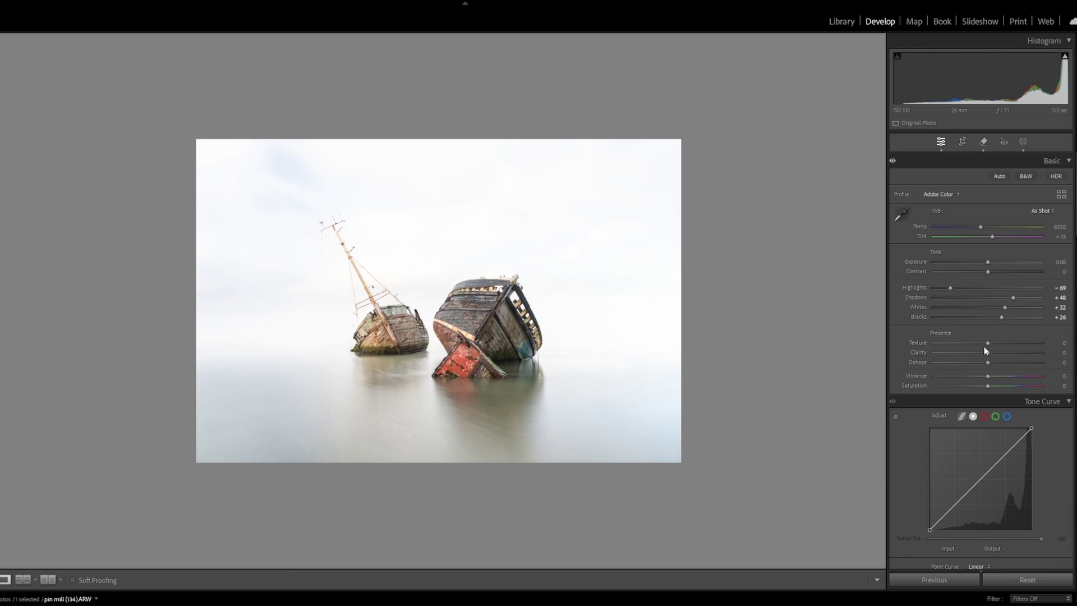
Create a new subject mask that selects both wrecks.
{"action": "left_click", "coordinate": [1023, 142]}
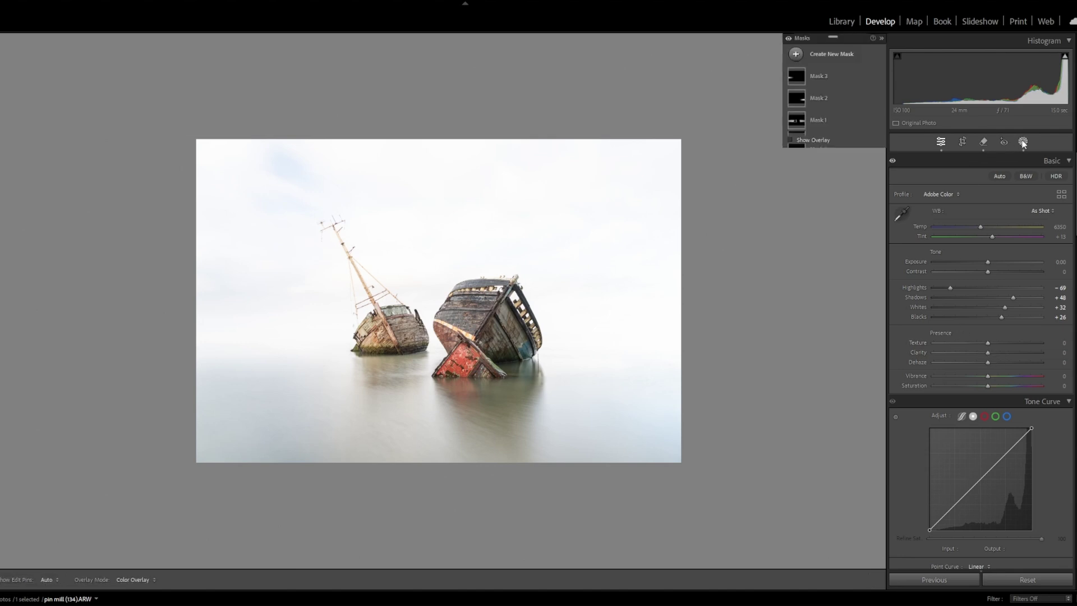
{"action": "left_click", "coordinate": [838, 56]}
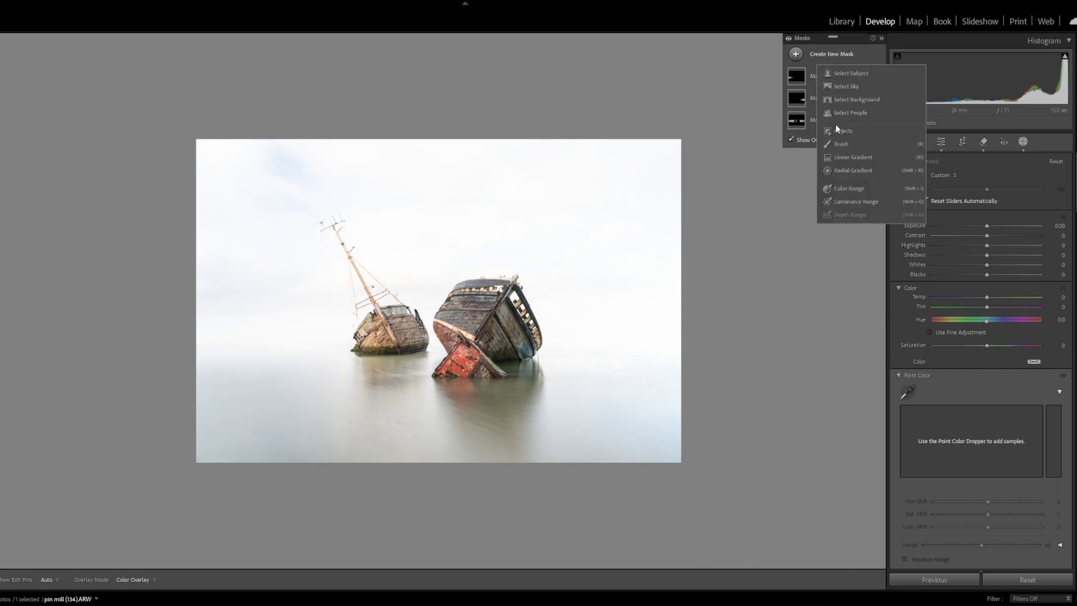
{"action": "left_click", "coordinate": [847, 74]}
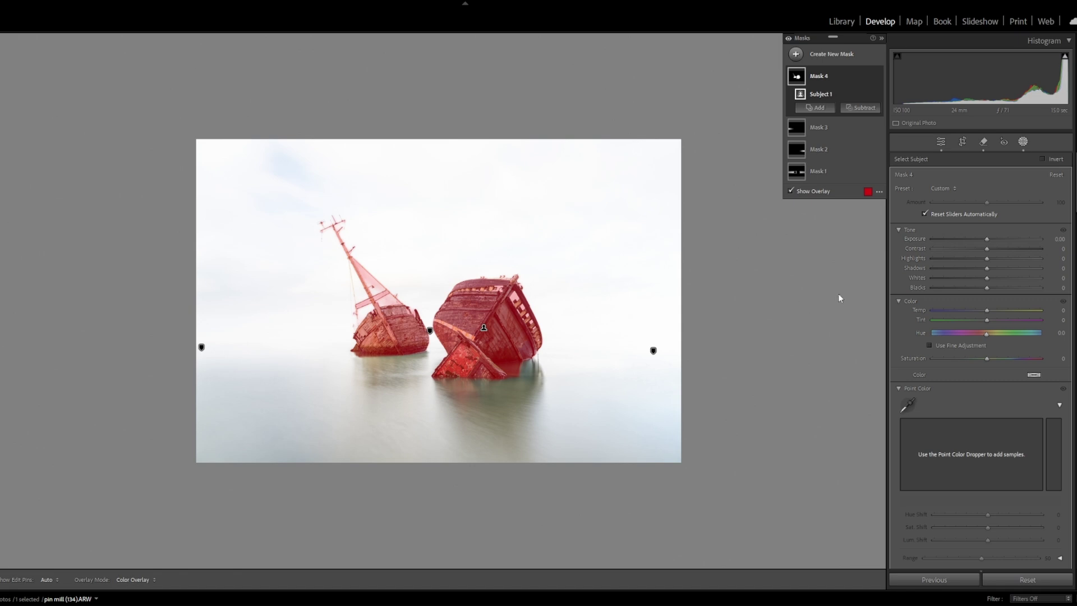
Try Clarity 30 on the wrecks' mask, return it to 0 and set Texture to 33 instead.
{"action": "scroll", "coordinate": [953, 431], "scroll_direction": "down", "scroll_amount": 8}
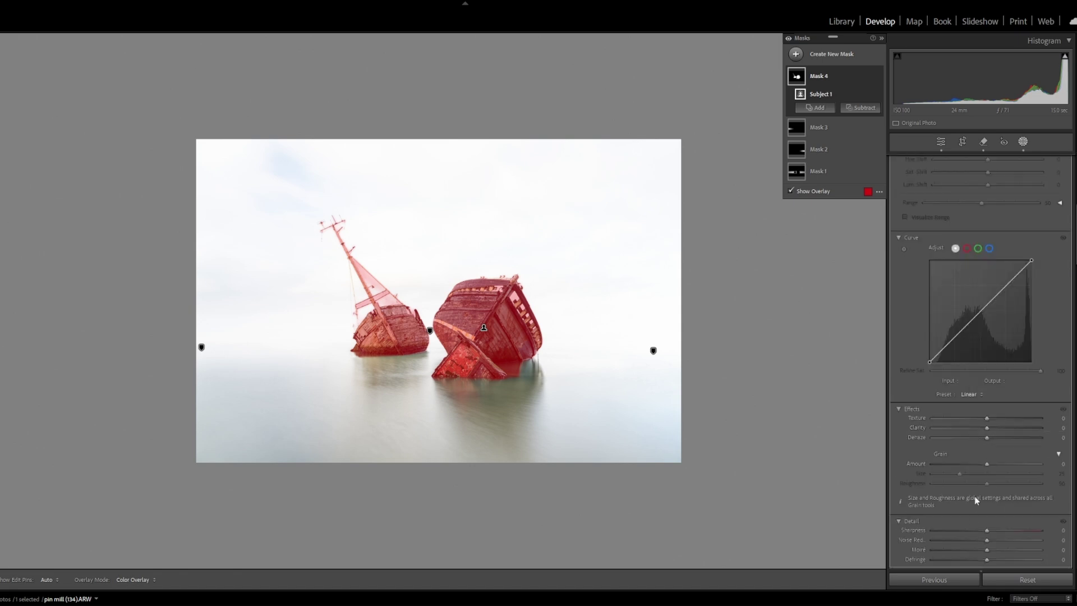
{"action": "left_click_drag", "start_coordinate": [988, 427], "coordinate": [1007, 430]}
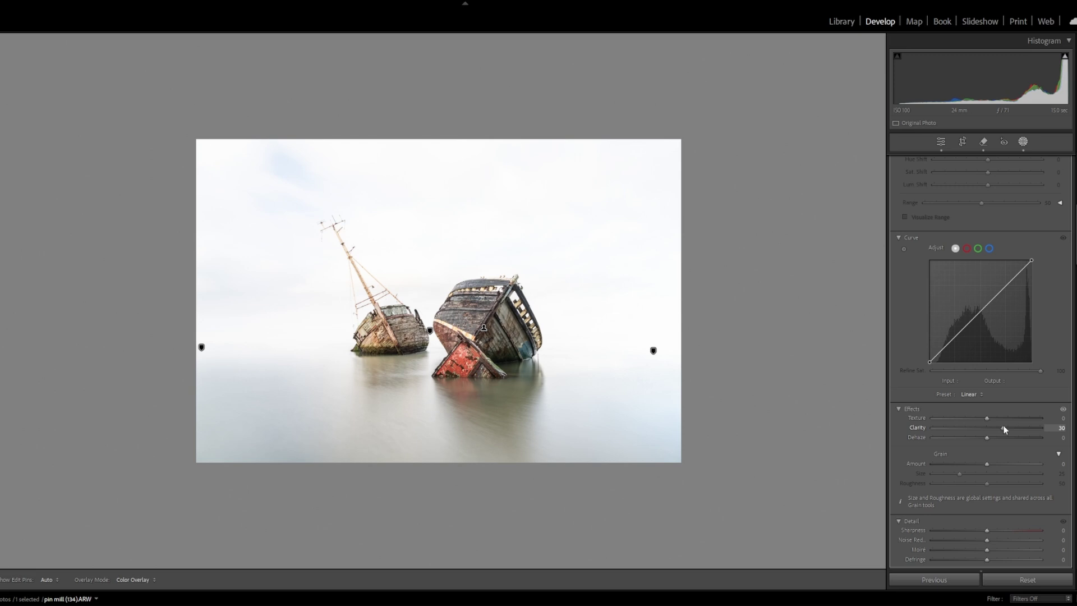
{"action": "left_click_drag", "start_coordinate": [1005, 429], "coordinate": [1004, 430]}
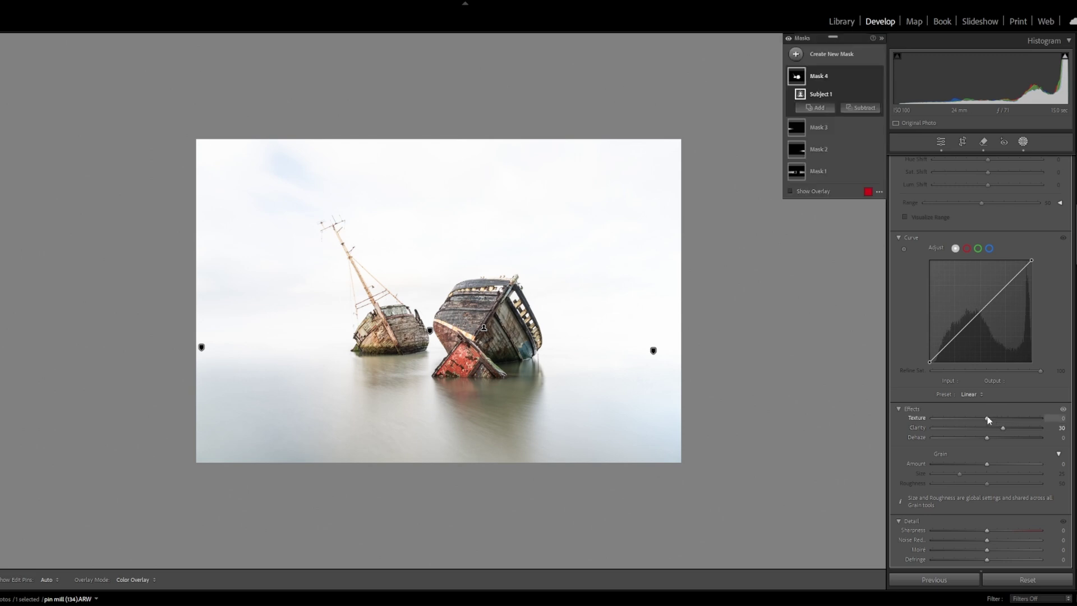
{"action": "mouse_move", "coordinate": [987, 418]}
{"action": "left_mouse_down"}
{"action": "mouse_move", "coordinate": [985, 430]}
{"action": "mouse_move", "coordinate": [989, 417]}
{"action": "mouse_move", "coordinate": [1001, 421]}
{"action": "mouse_move", "coordinate": [986, 428]}
{"action": "left_mouse_up"}
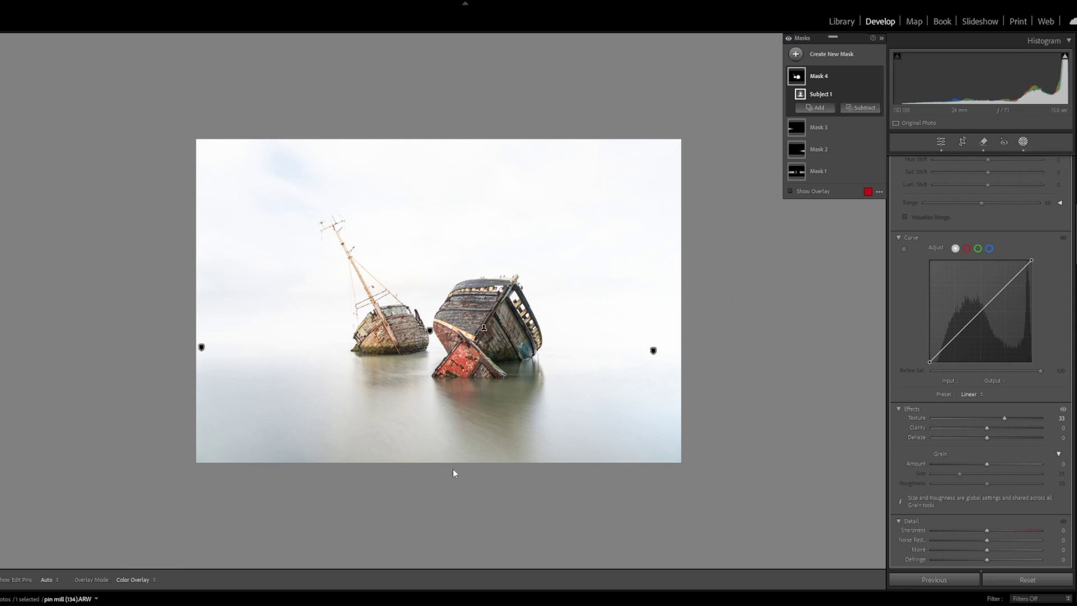
Add a linear gradient mask rising over the water to the wrecks' waterline, lower its exposure and set Dehaze to 11.
{"action": "key", "text": "m"}
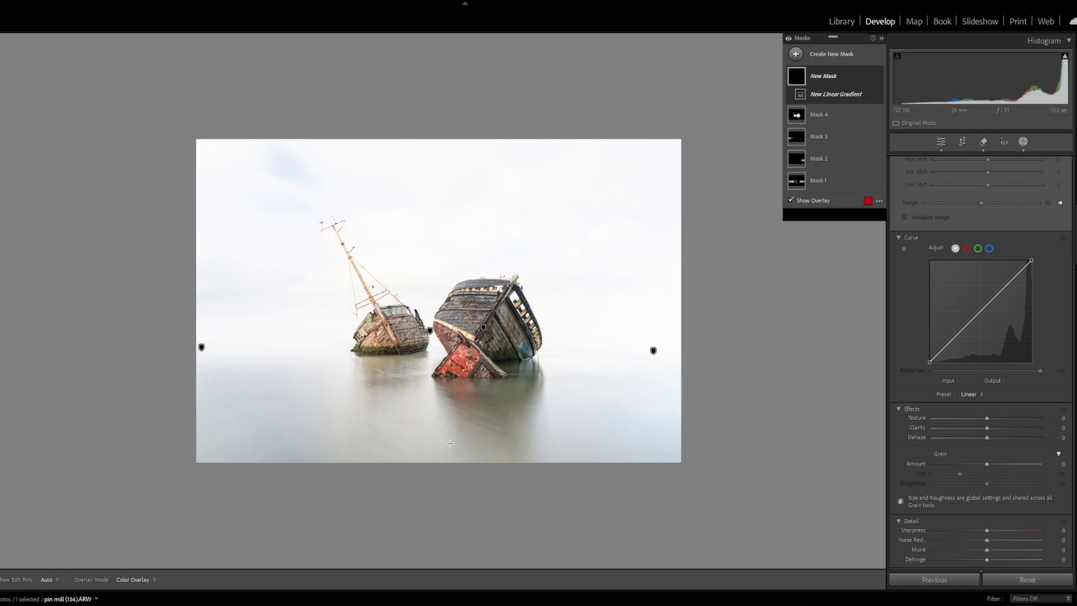
{"action": "left_click_drag", "start_coordinate": [455, 470], "coordinate": [452, 348]}
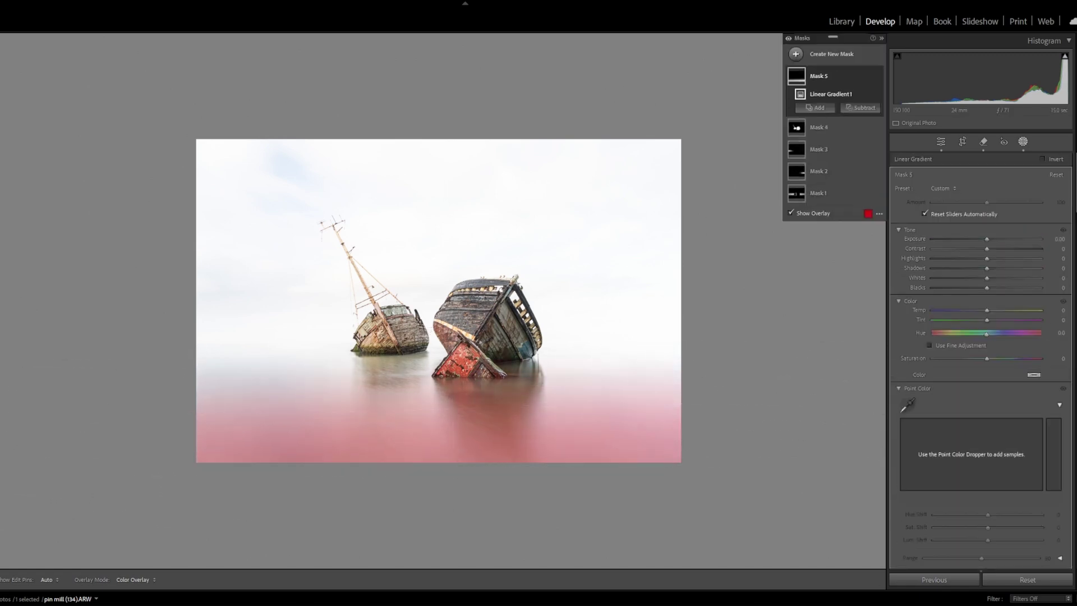
{"action": "left_click_drag", "start_coordinate": [991, 239], "coordinate": [986, 243]}
{"action": "scroll", "coordinate": [982, 354], "scroll_direction": "down", "scroll_amount": 5}
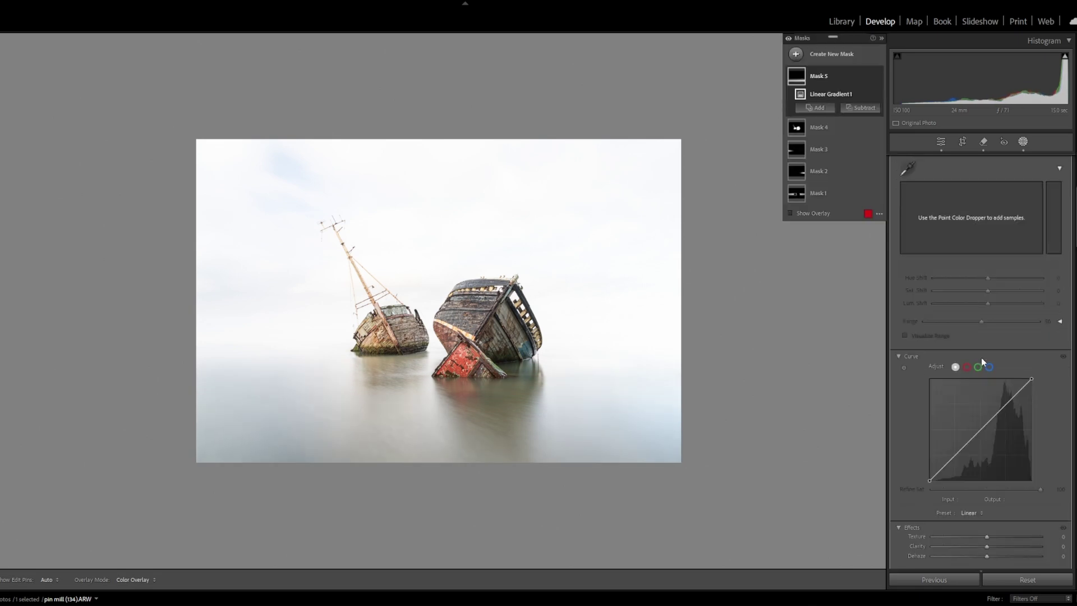
{"action": "left_click_drag", "start_coordinate": [987, 437], "coordinate": [994, 437]}
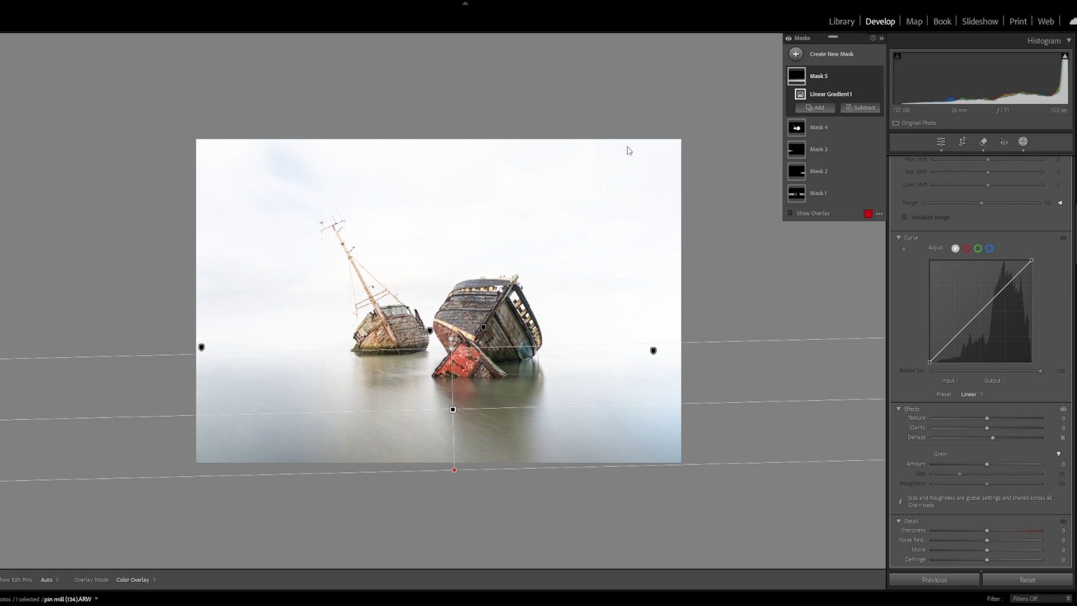
Add a linear gradient mask fading down over the sky towards the horizon and set its exposure to -1.21.
{"action": "left_click", "coordinate": [474, 220]}
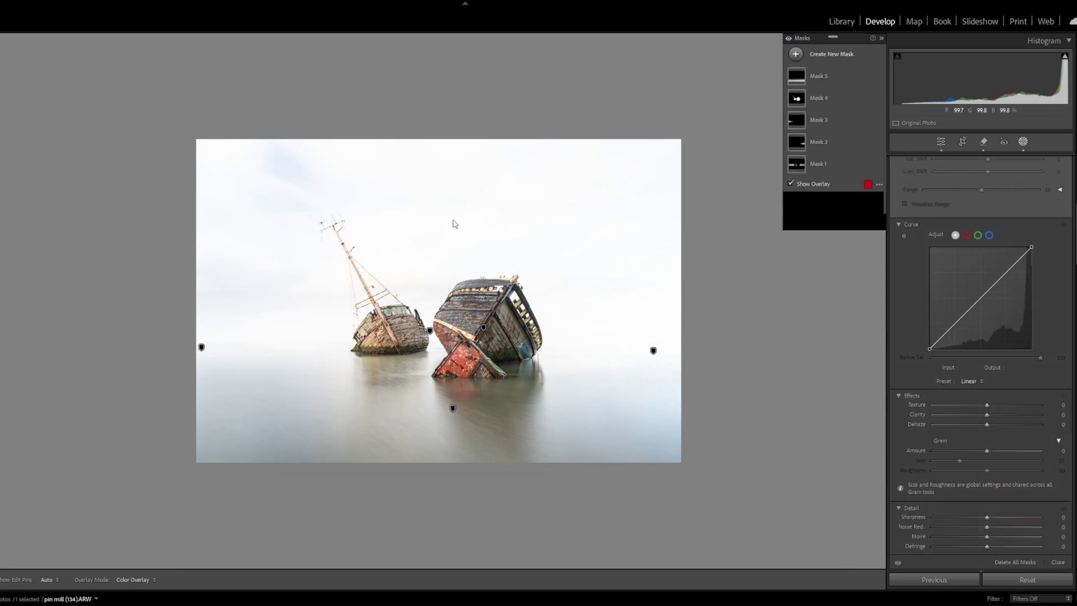
{"action": "key", "text": "m"}
{"action": "left_click_drag", "start_coordinate": [446, 201], "coordinate": [446, 317]}
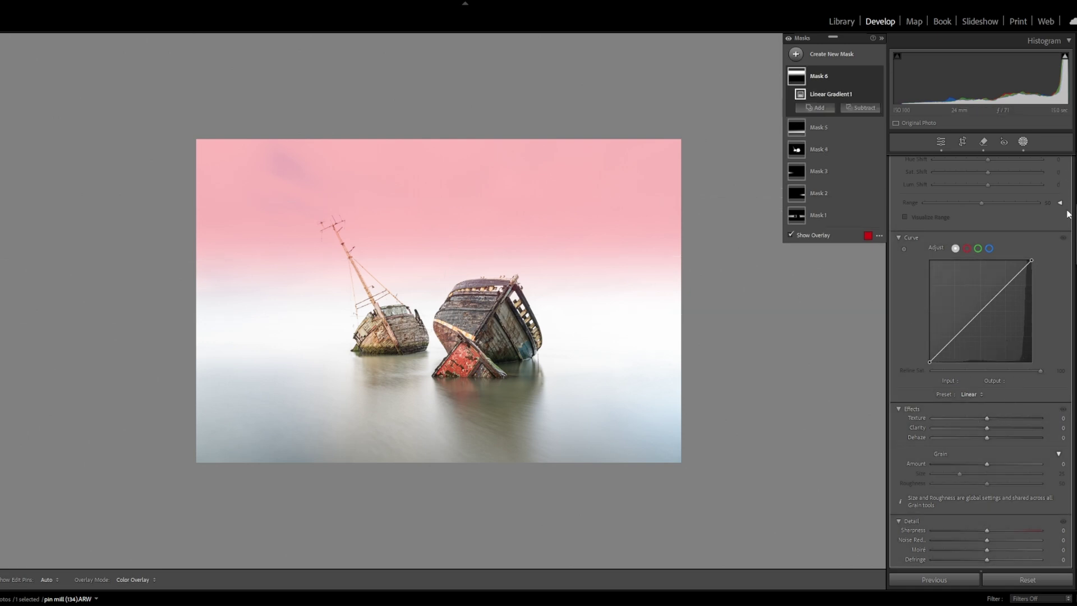
{"action": "scroll", "coordinate": [1049, 177], "scroll_direction": "up", "scroll_amount": 5}
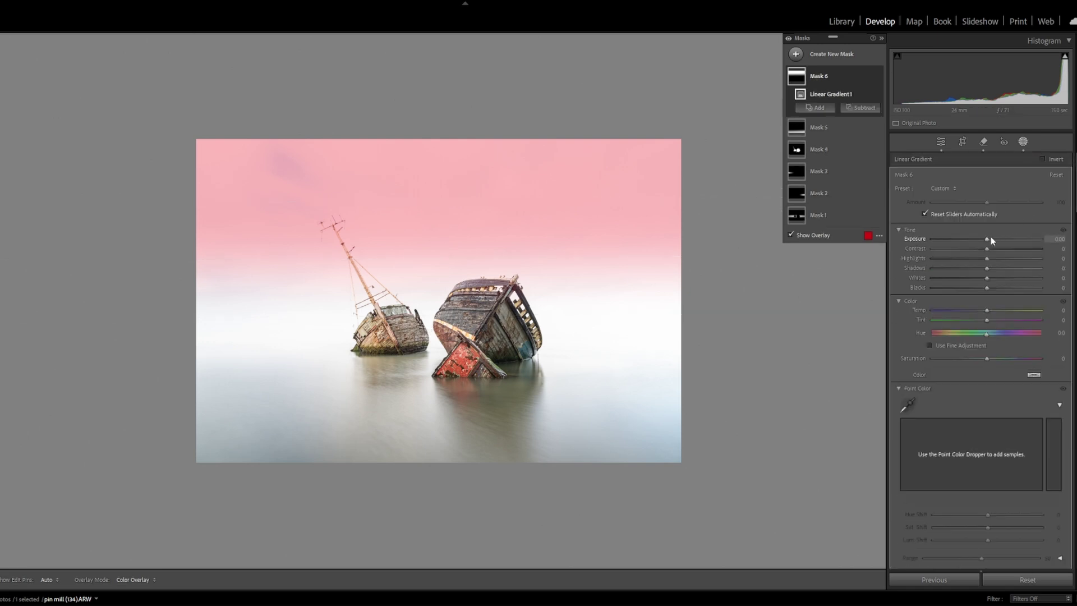
{"action": "left_click_drag", "start_coordinate": [985, 241], "coordinate": [972, 252]}
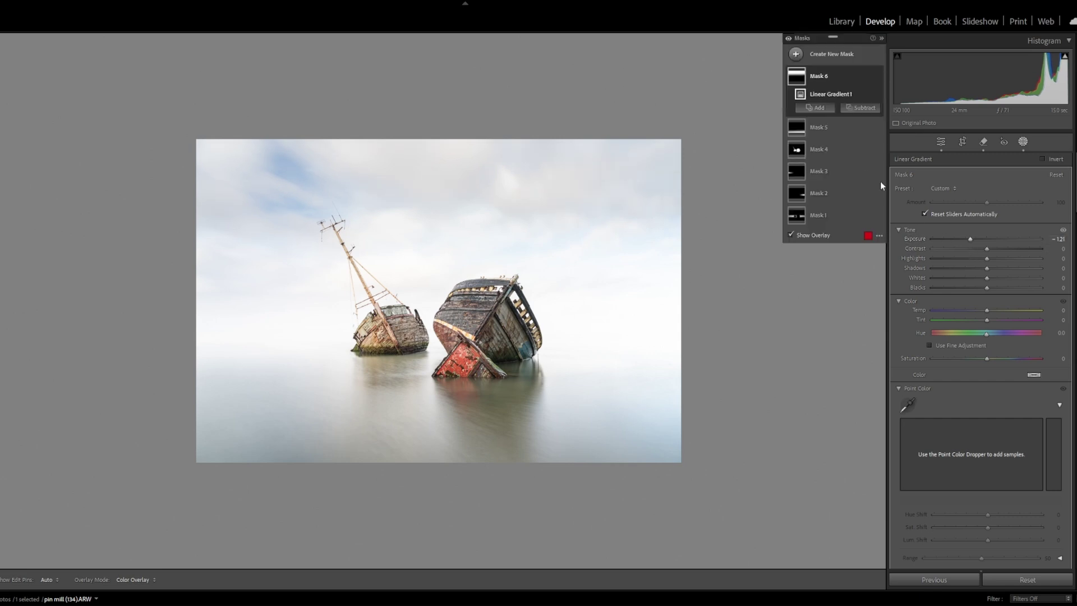
Try subtracting the top of the left wreck's mast from the sky gradient with an object selection, and turn that selection off.
{"action": "left_click", "coordinate": [863, 108]}
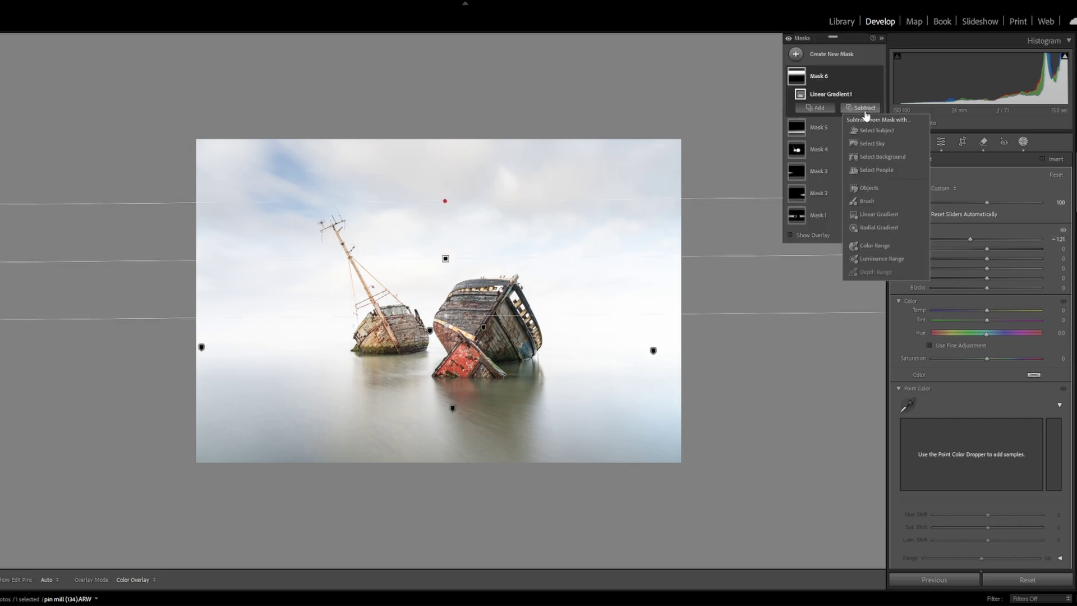
{"action": "left_click", "coordinate": [869, 188]}
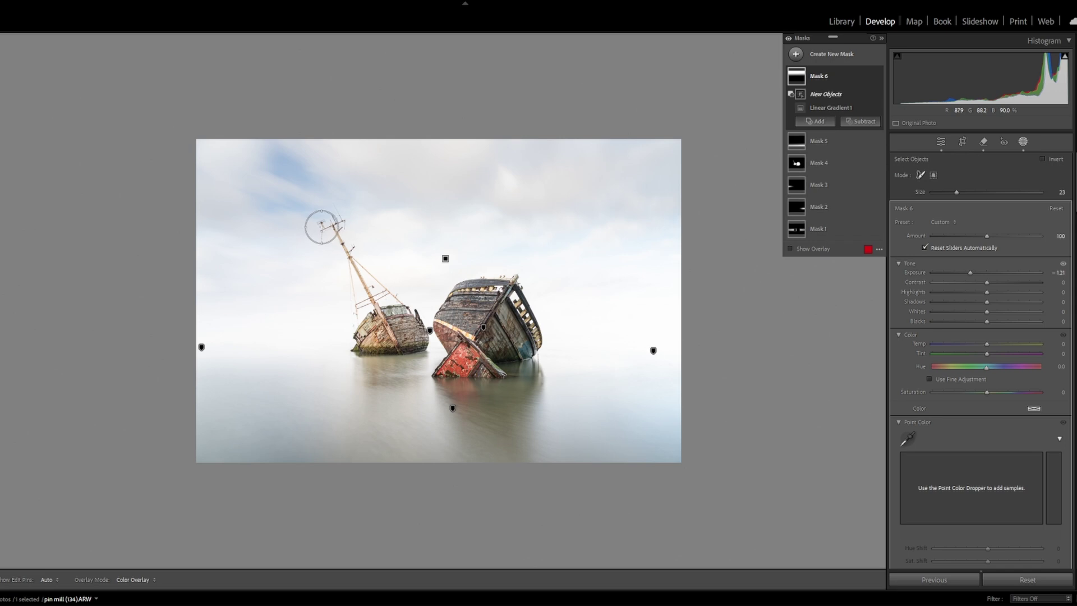
{"action": "mouse_move", "coordinate": [321, 232]}
{"action": "left_mouse_down"}
{"action": "mouse_move", "coordinate": [339, 218]}
{"action": "mouse_move", "coordinate": [328, 222]}
{"action": "mouse_move", "coordinate": [354, 239]}
{"action": "mouse_move", "coordinate": [353, 263]}
{"action": "left_mouse_up"}
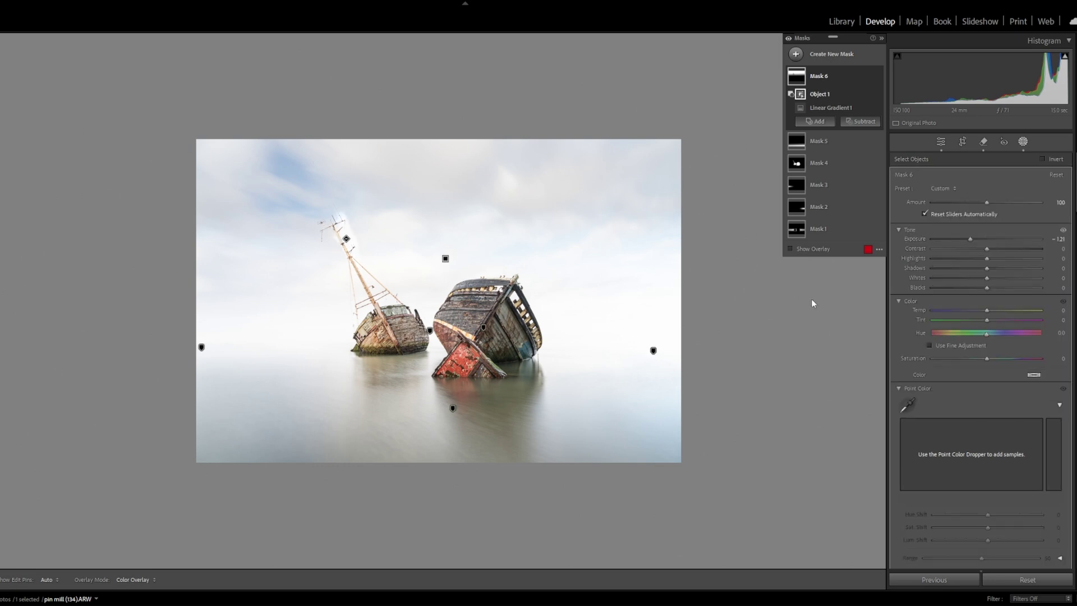
{"action": "mouse_move", "coordinate": [844, 79]}
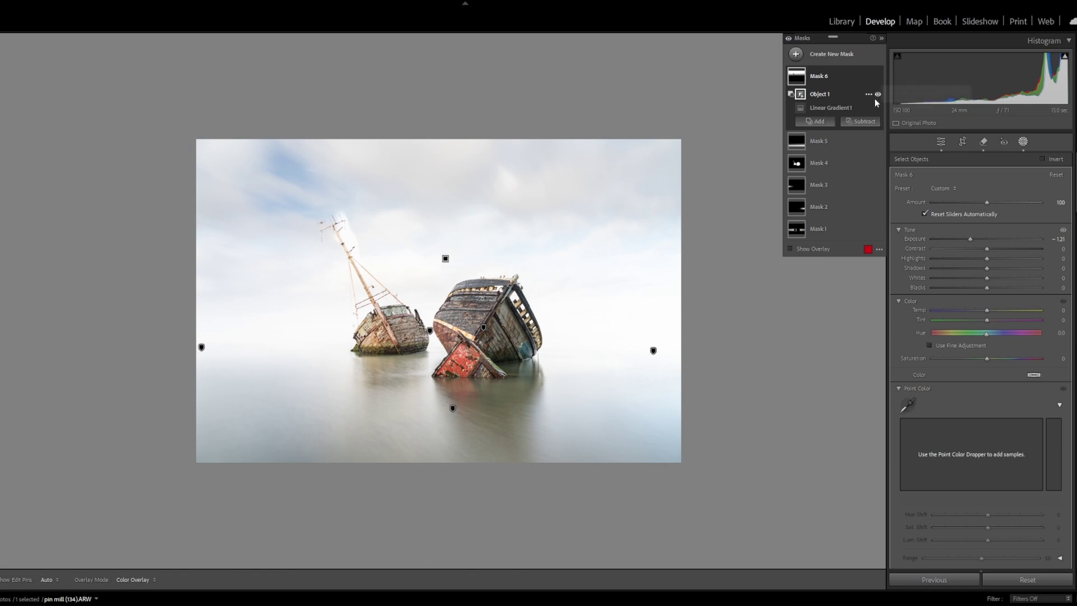
{"action": "left_click", "coordinate": [879, 93]}
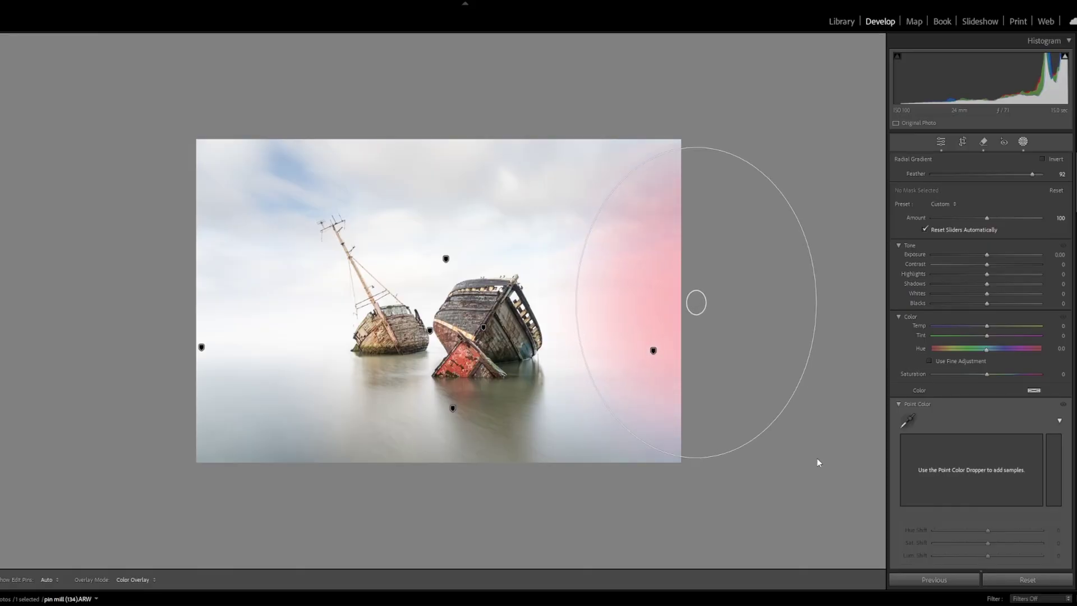
Darken the photo's right and left edges with large radial gradient masks, exposure -0.56 on the right and -0.81 on the left.
{"action": "left_click_drag", "start_coordinate": [817, 462], "coordinate": [817, 462]}
{"action": "left_click_drag", "start_coordinate": [987, 255], "coordinate": [988, 257]}
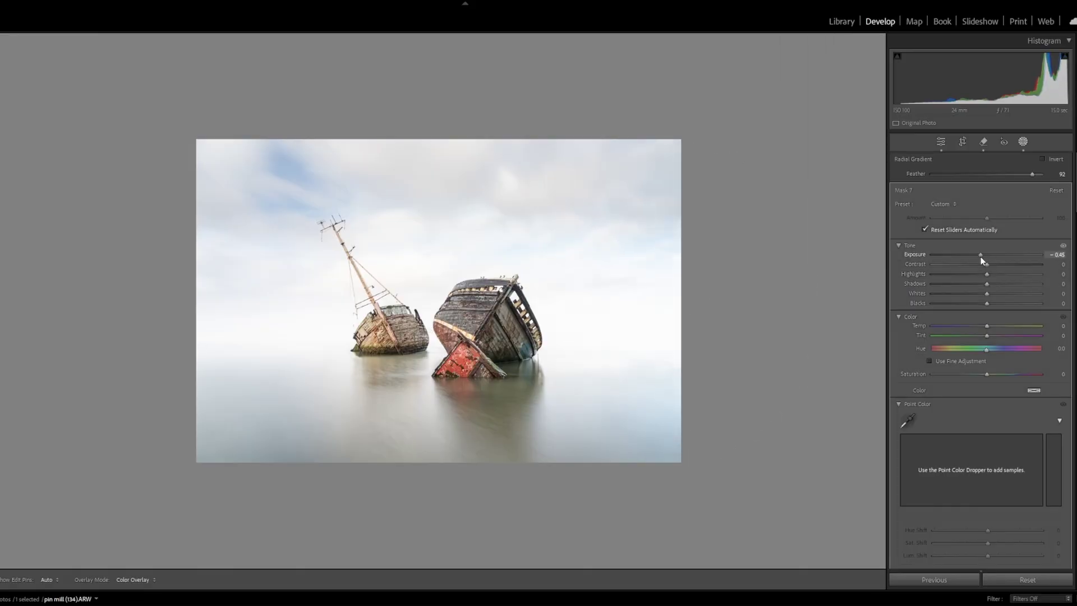
{"action": "mouse_move", "coordinate": [126, 320]}
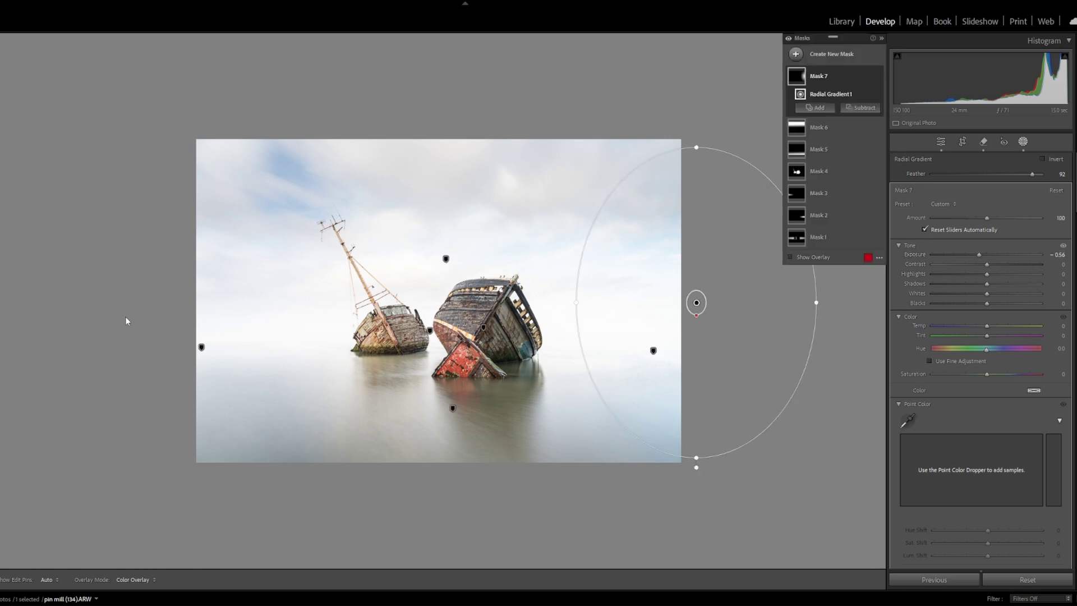
{"action": "key", "text": "shift+m"}
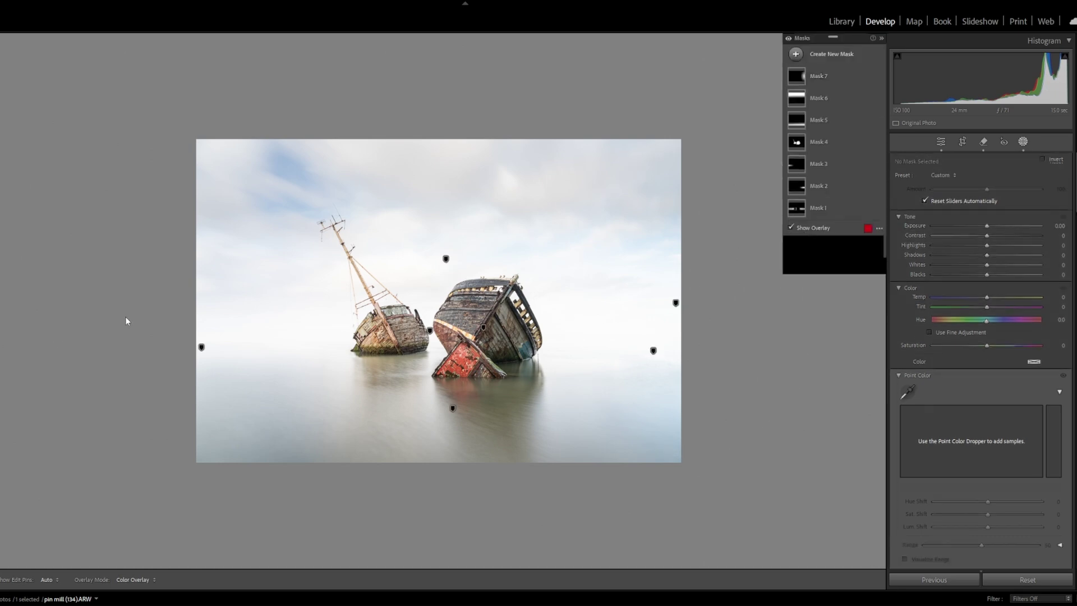
{"action": "left_click_drag", "start_coordinate": [153, 287], "coordinate": [318, 441]}
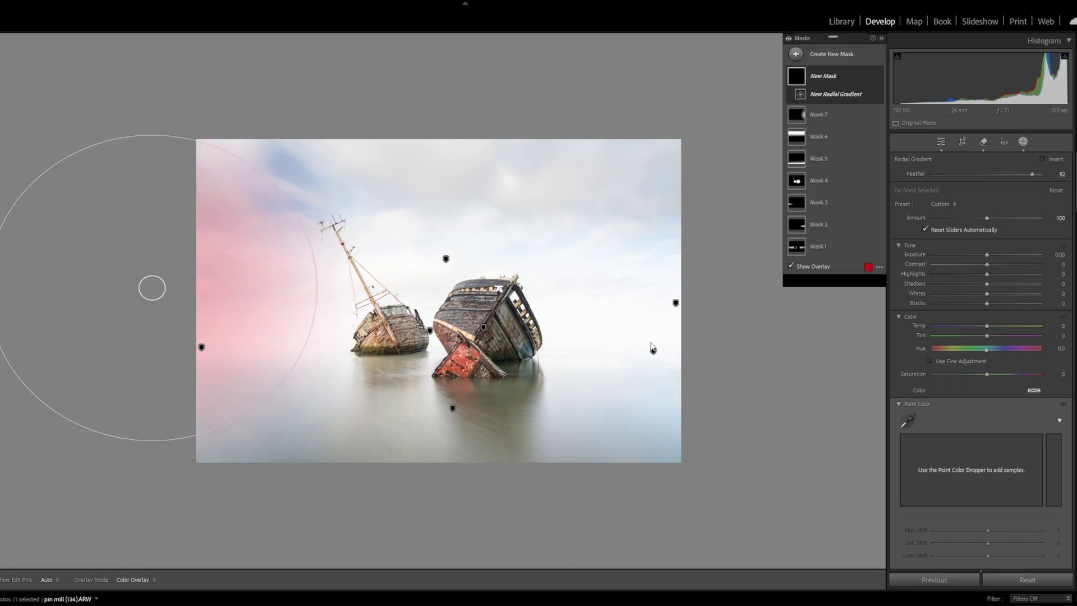
{"action": "left_click_drag", "start_coordinate": [989, 254], "coordinate": [977, 257]}
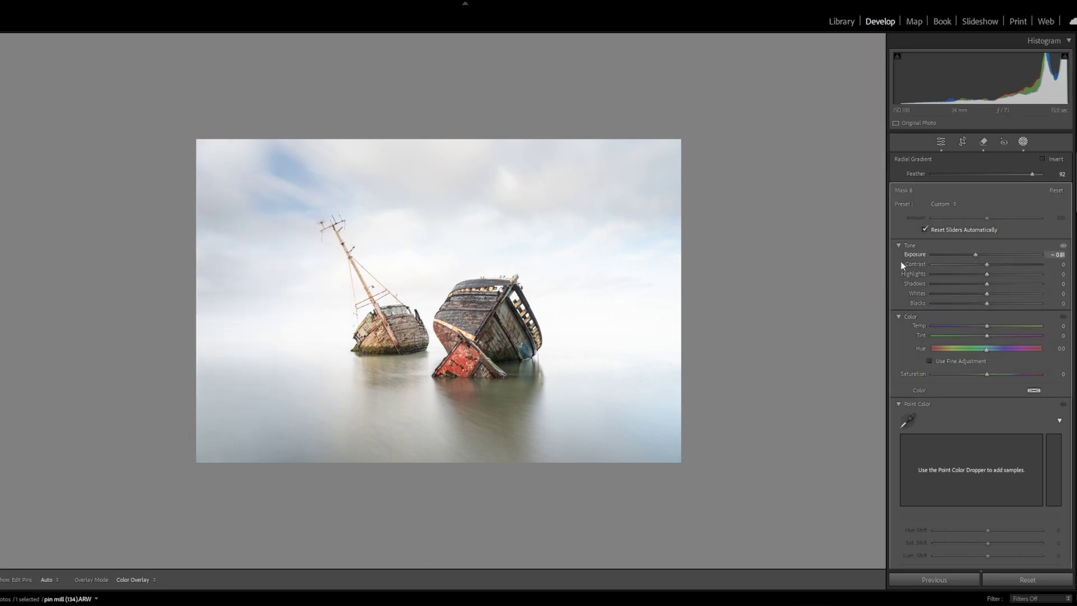
{"action": "left_click", "coordinate": [1019, 140]}
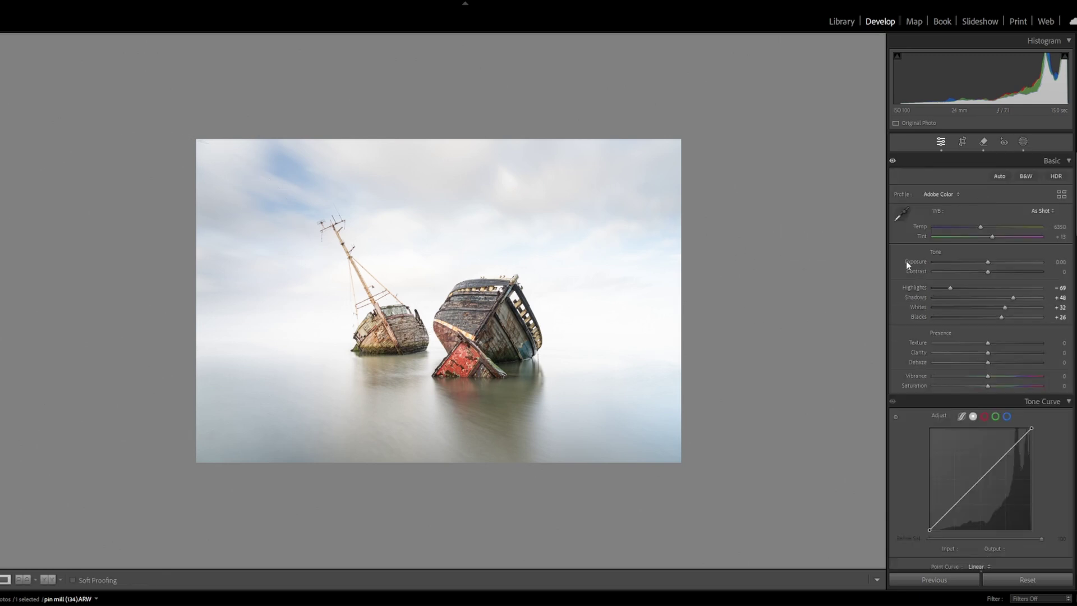
Set the photo's overall Saturation to -12, Dehaze to +10 and the Blue colour's saturation to -26.
{"action": "scroll", "coordinate": [982, 337], "scroll_direction": "down", "scroll_amount": 1}
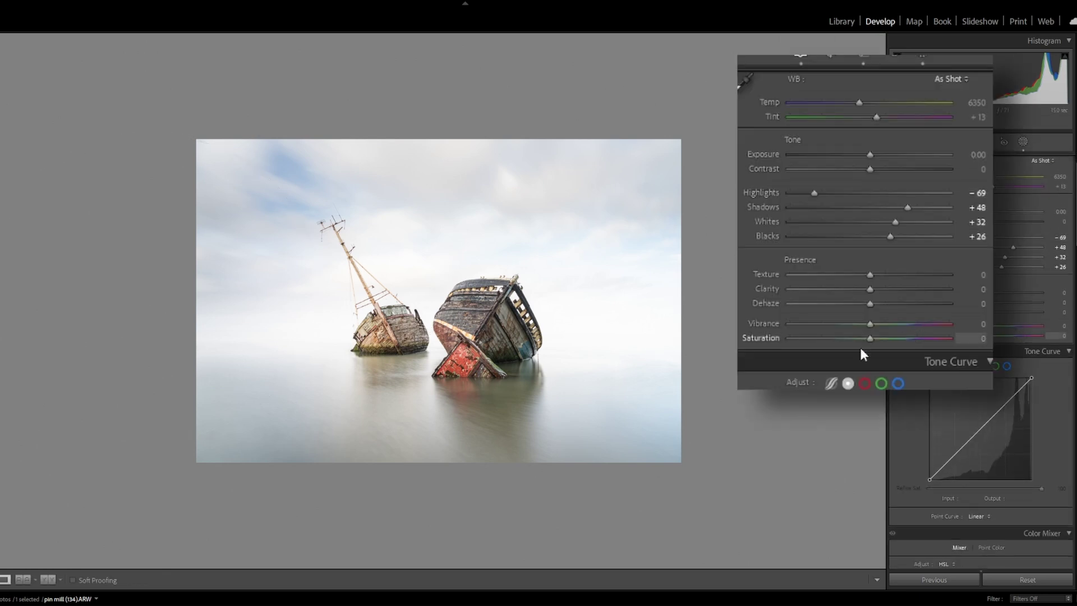
{"action": "left_click_drag", "start_coordinate": [987, 336], "coordinate": [978, 340]}
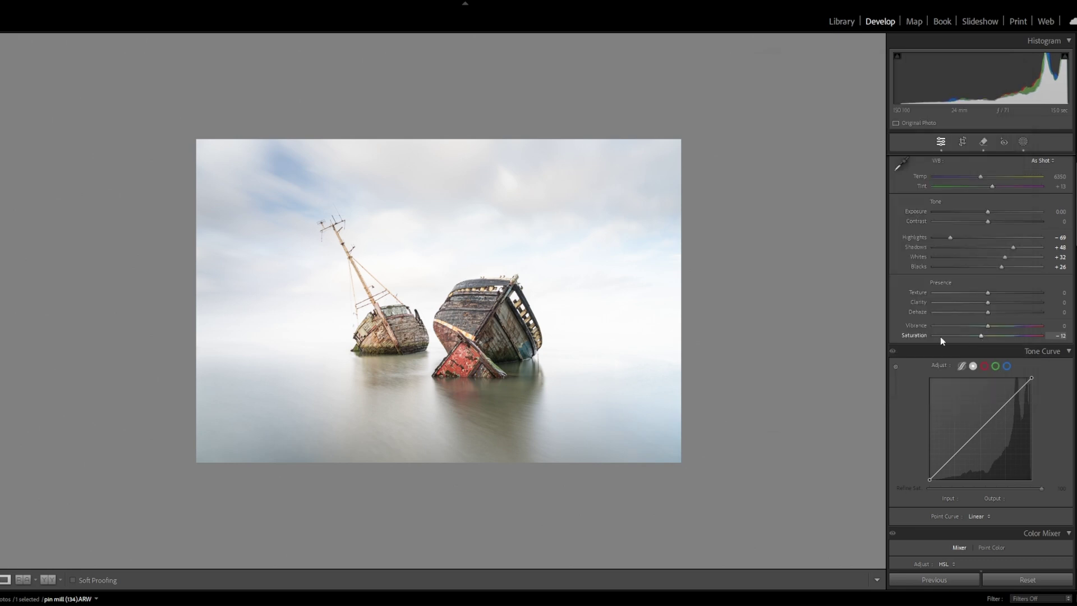
{"action": "left_click", "coordinate": [451, 333]}
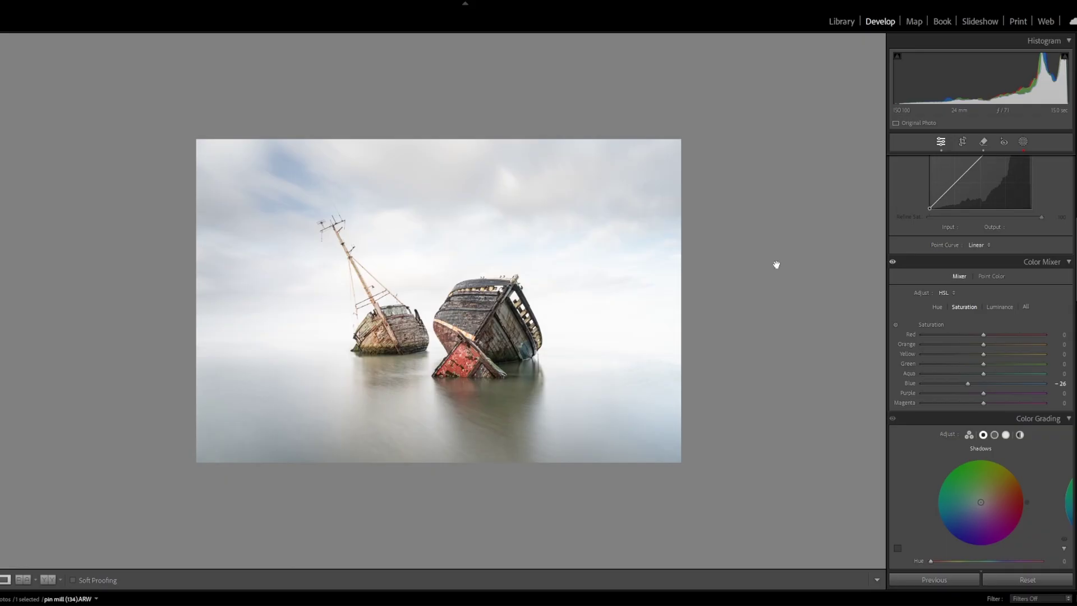
Convert the whole photo to black and white.
{"action": "scroll", "coordinate": [982, 337], "scroll_direction": "up", "scroll_amount": 5}
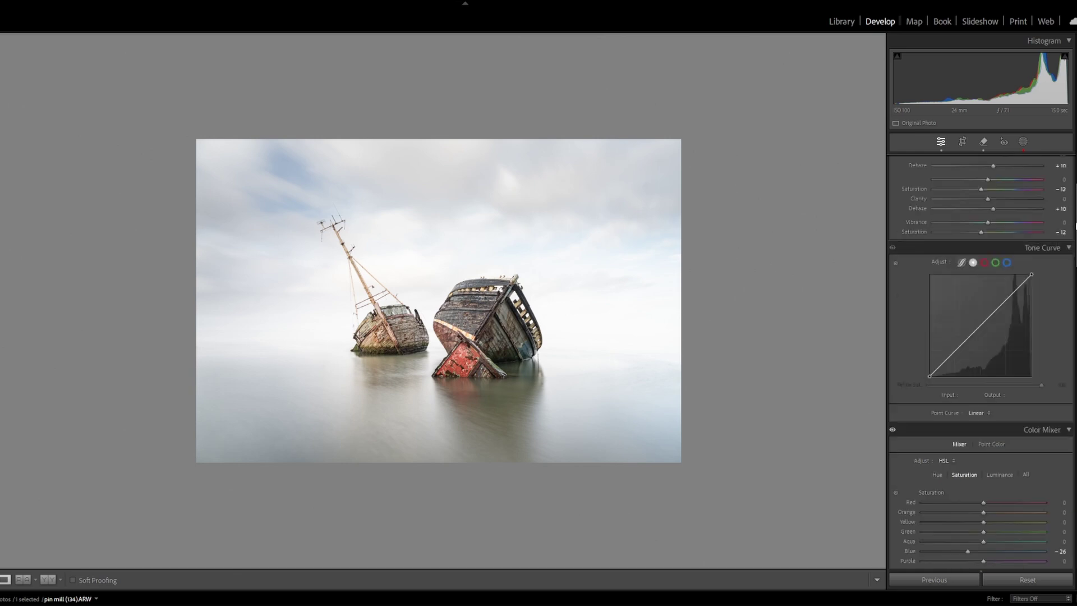
{"action": "left_click", "coordinate": [1023, 177]}
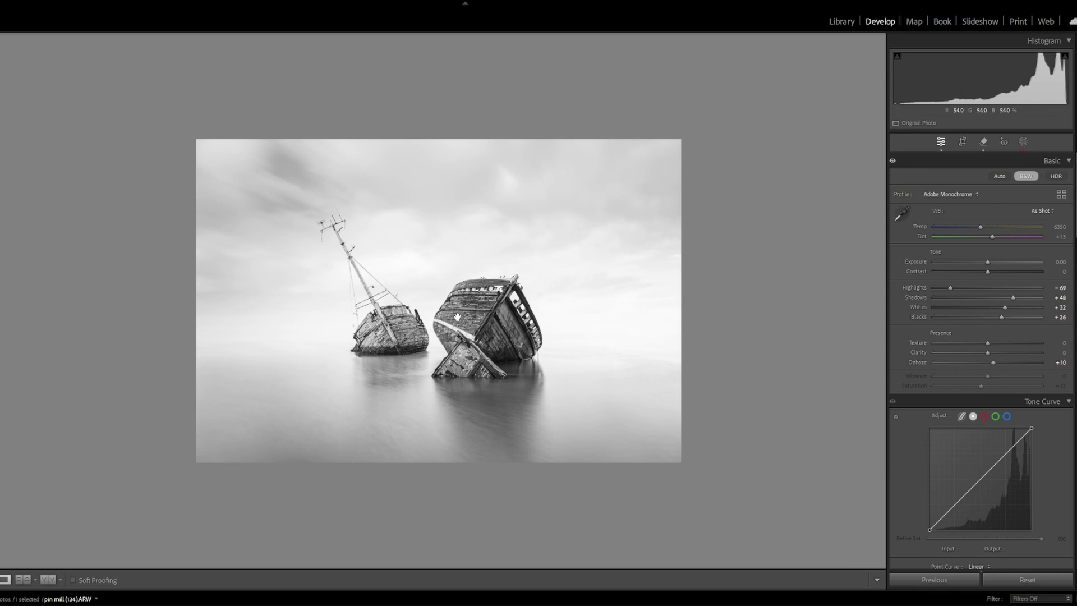
Set the exposure of the existing horizon mask behind the wrecks to 0.85.
{"action": "key", "text": "shift+w"}
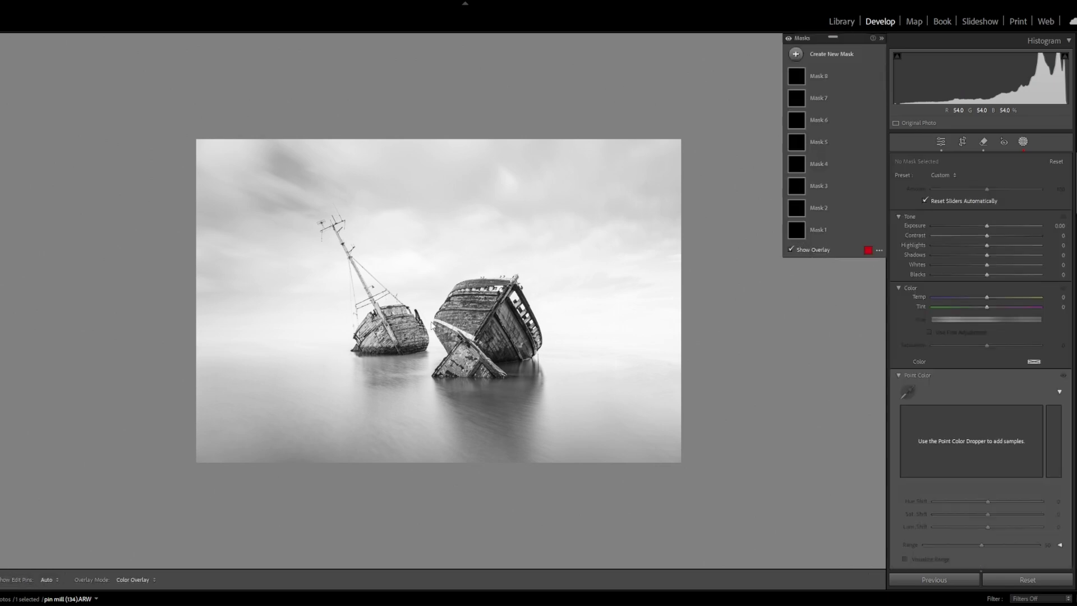
{"action": "key", "text": "shift+m"}
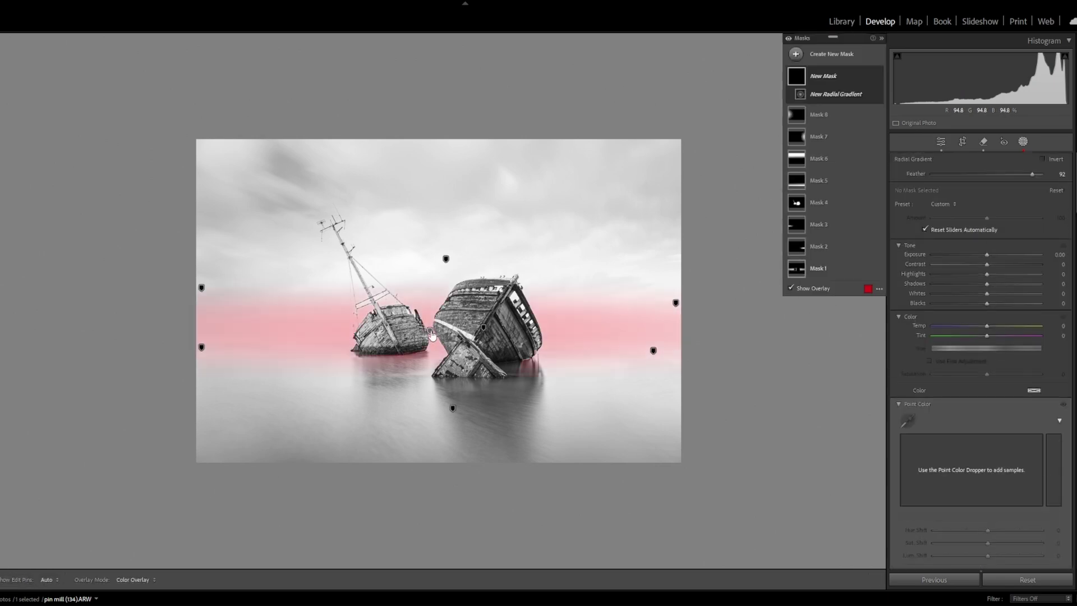
{"action": "left_click", "coordinate": [431, 333]}
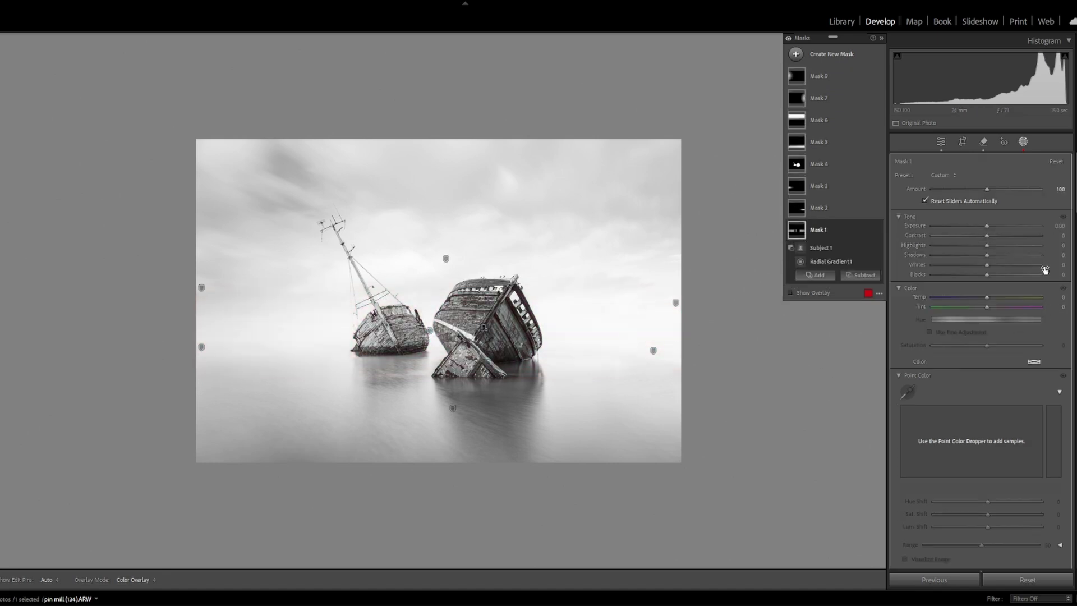
{"action": "left_click_drag", "start_coordinate": [986, 227], "coordinate": [998, 227]}
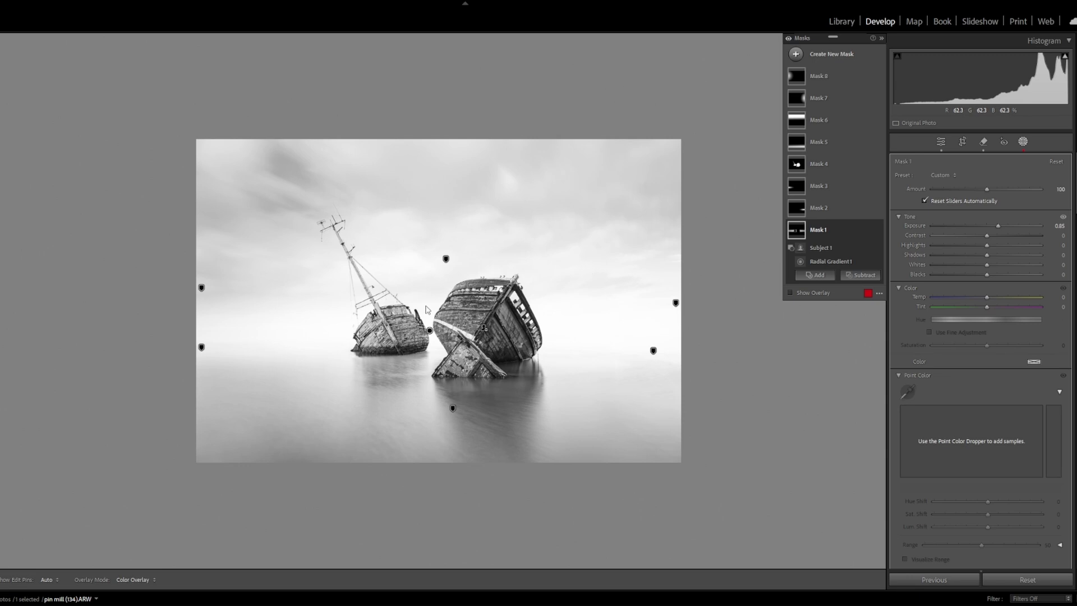
Add a large radial gradient mask centred on the wrecks, invert it and set its exposure to -0.34 to darken the surroundings.
{"action": "key", "text": "shift+m"}
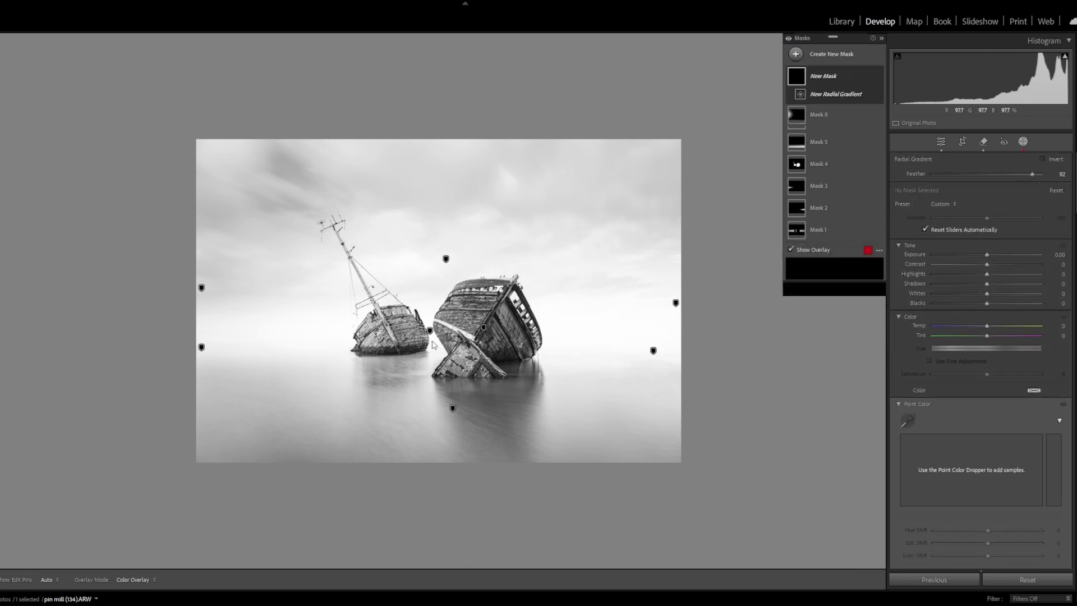
{"action": "left_click_drag", "start_coordinate": [432, 341], "coordinate": [650, 501]}
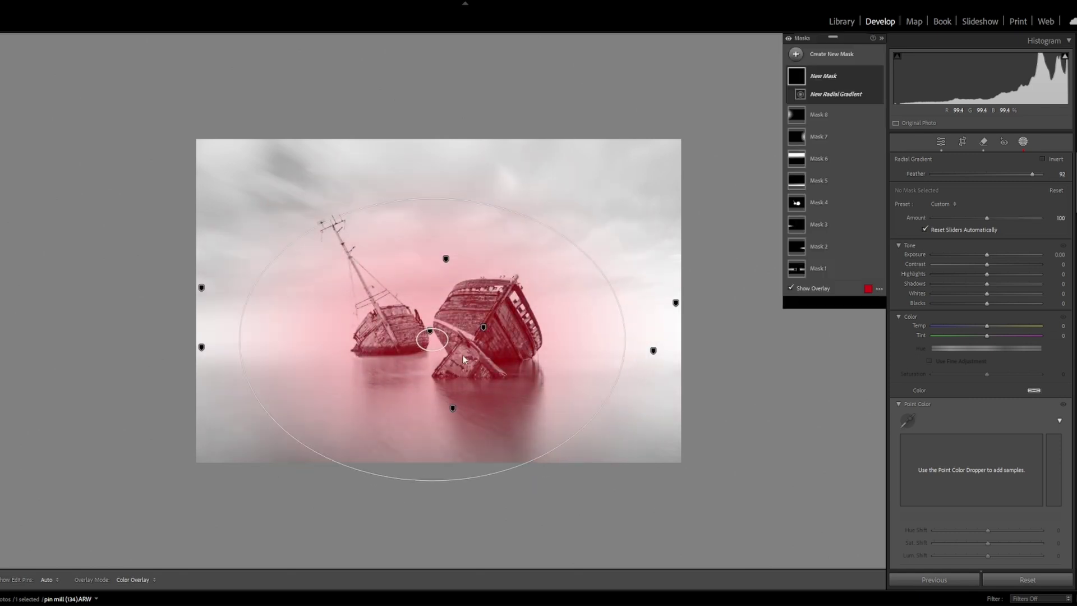
{"action": "left_click", "coordinate": [430, 331]}
{"action": "left_click_drag", "start_coordinate": [433, 330], "coordinate": [437, 302]}
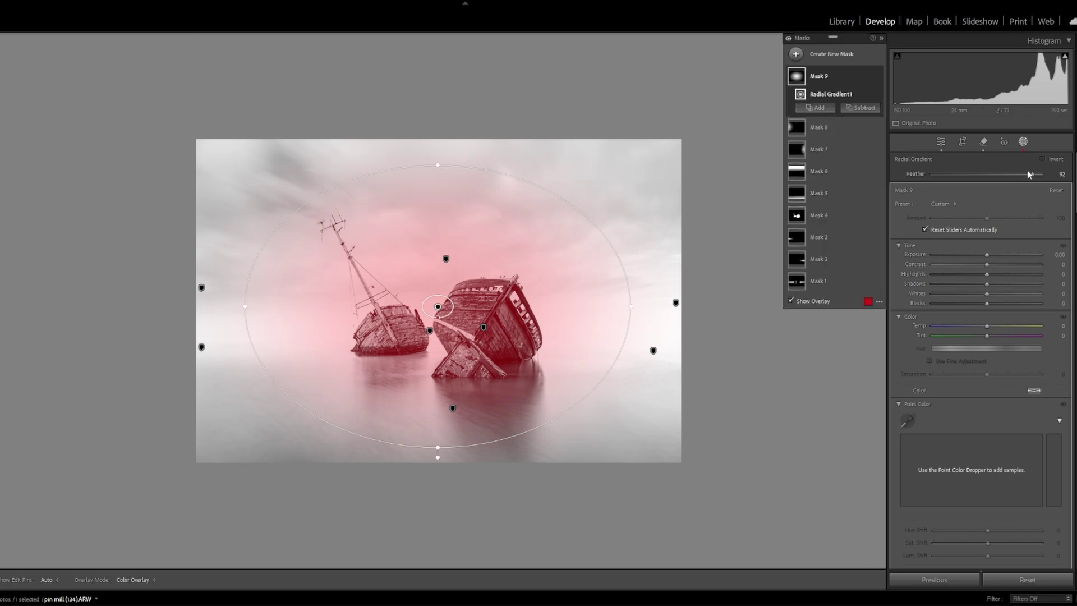
{"action": "left_click", "coordinate": [1043, 159]}
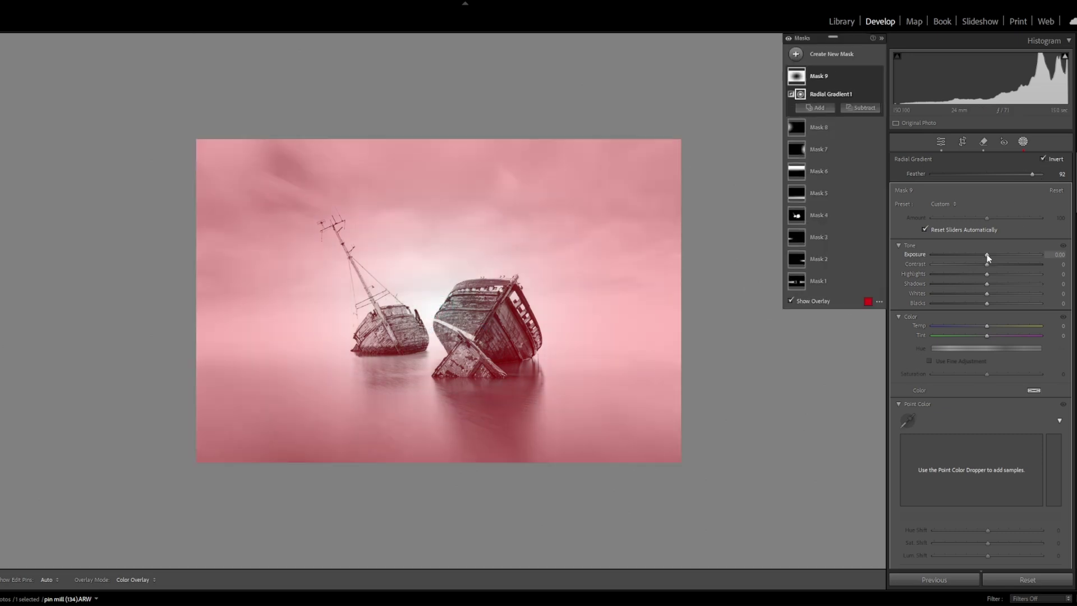
{"action": "left_click_drag", "start_coordinate": [989, 257], "coordinate": [982, 257]}
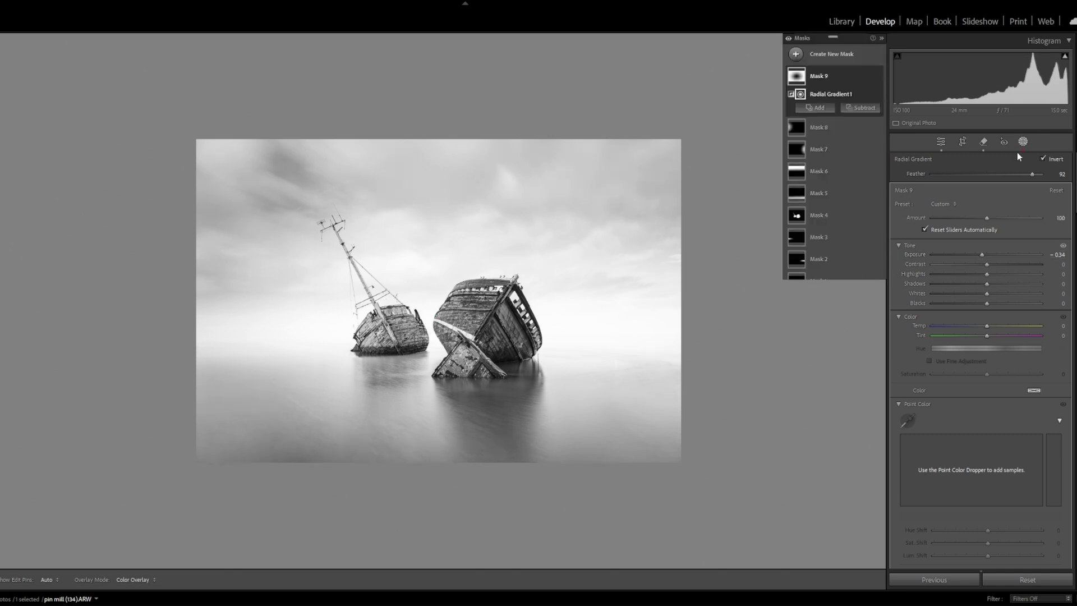
{"action": "key", "text": "Escape"}
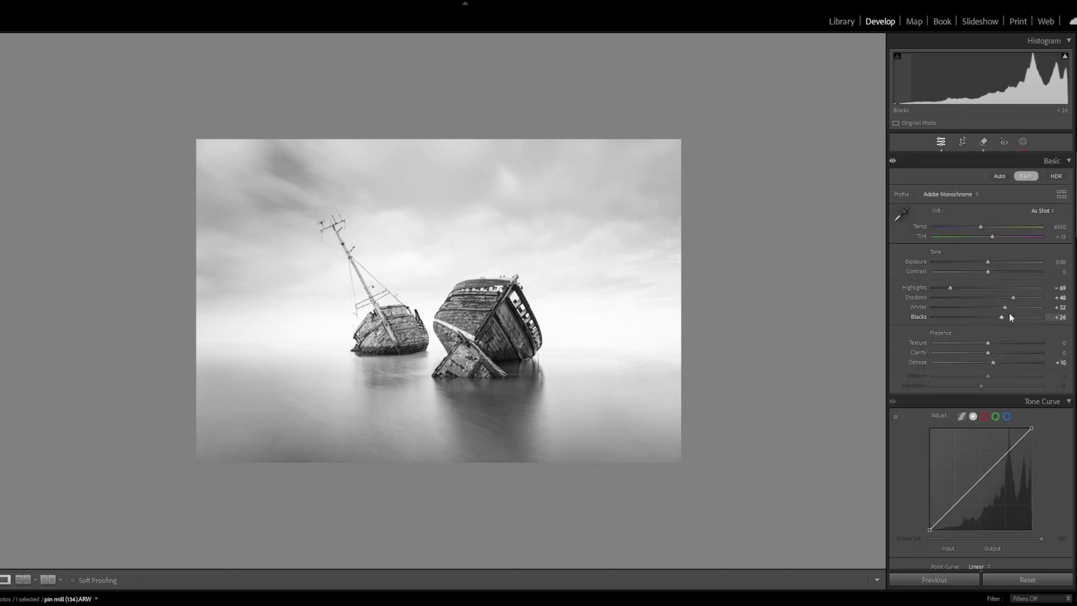
Adjust the black-and-white photo's overall tone to Shadows +57, Whites +57 and Blacks +6.
{"action": "mouse_move", "coordinate": [1011, 306]}
{"action": "left_mouse_down"}
{"action": "mouse_move", "coordinate": [1010, 317]}
{"action": "mouse_move", "coordinate": [1034, 317]}
{"action": "mouse_move", "coordinate": [992, 321]}
{"action": "mouse_move", "coordinate": [1022, 298]}
{"action": "left_mouse_up"}
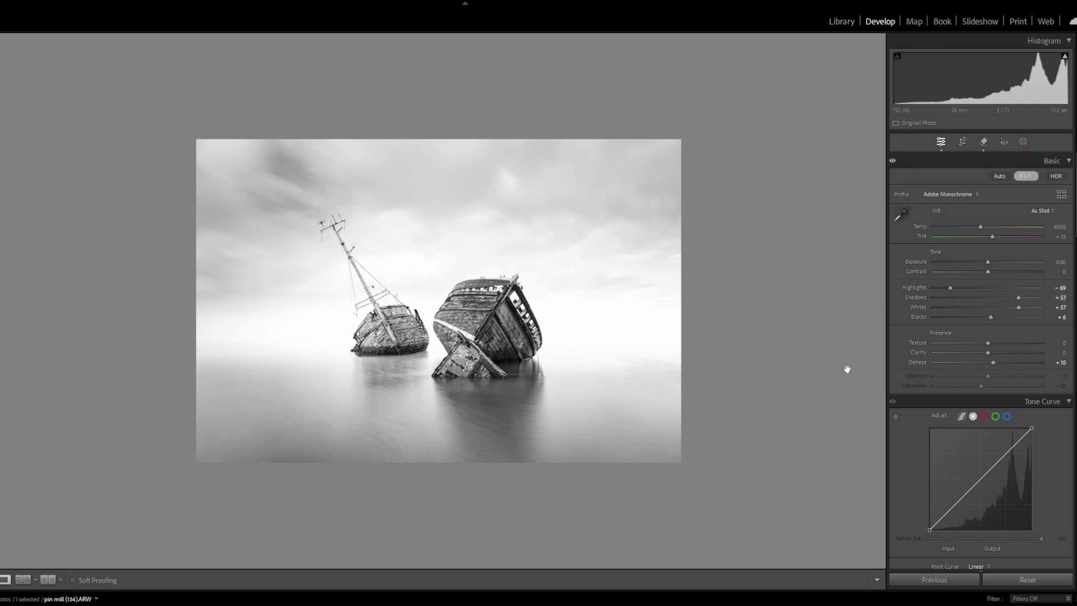